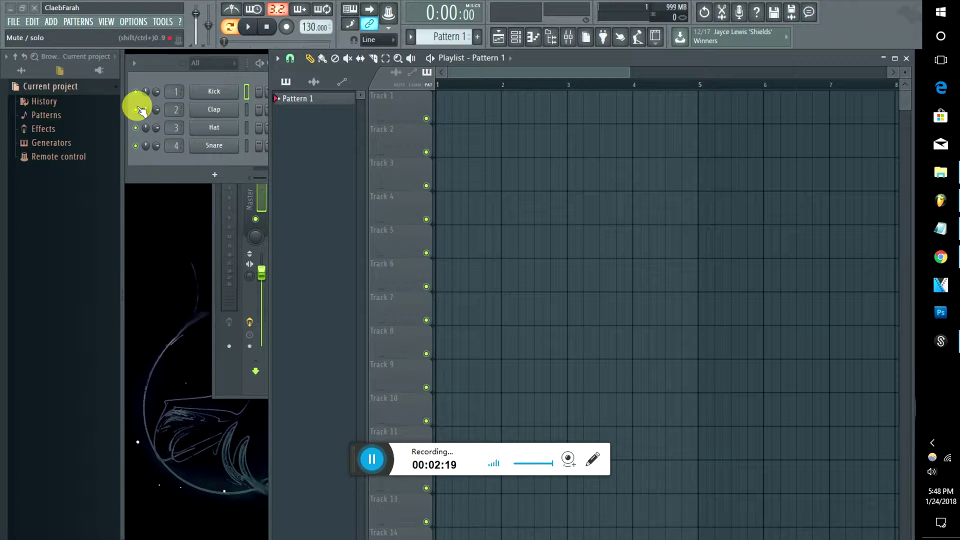
Step: Add a Kontakt 5 16out instrument channel to the channel rack
click(221, 177)
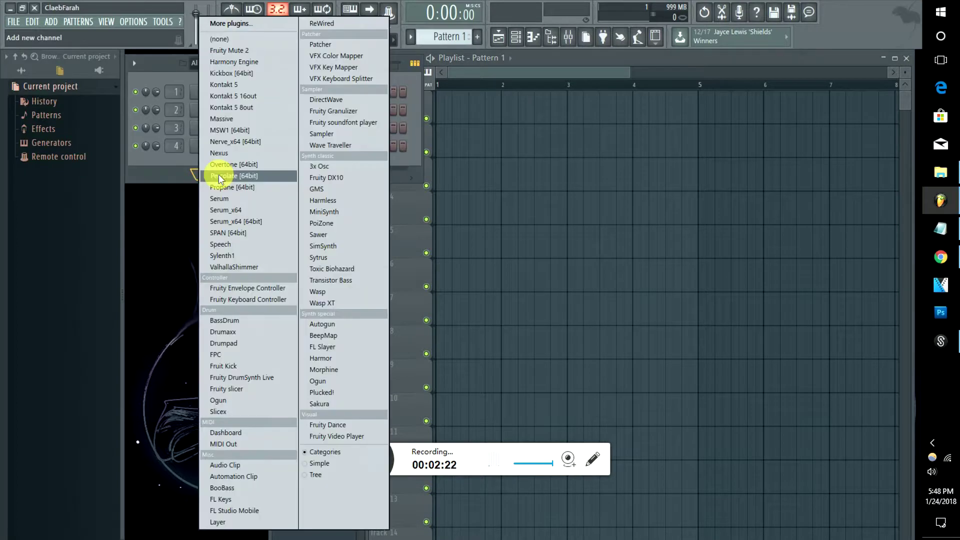
click(232, 97)
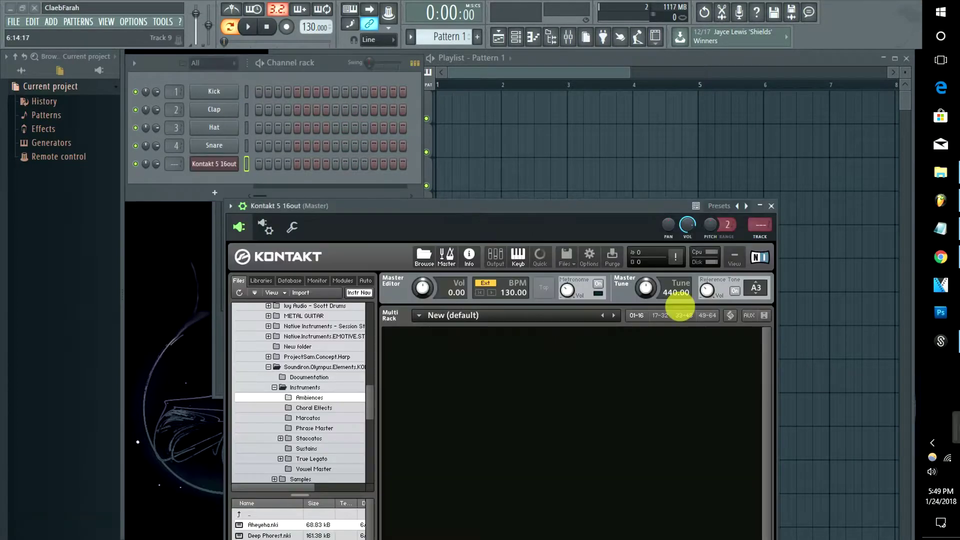
Step: Set the Kontakt wrapper's MIDI input port to 0 and return to the Kontakt editor
drag(453, 206, 475, 81)
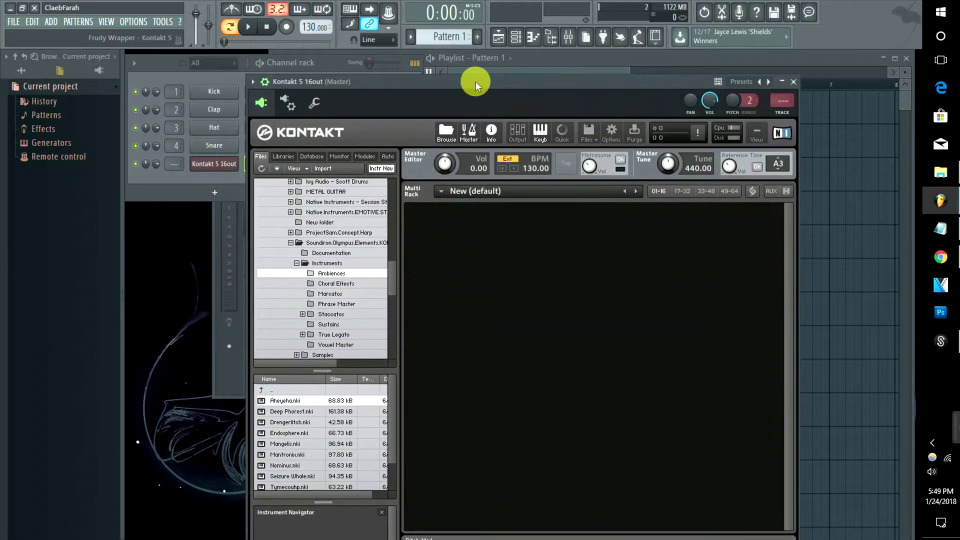
click(287, 102)
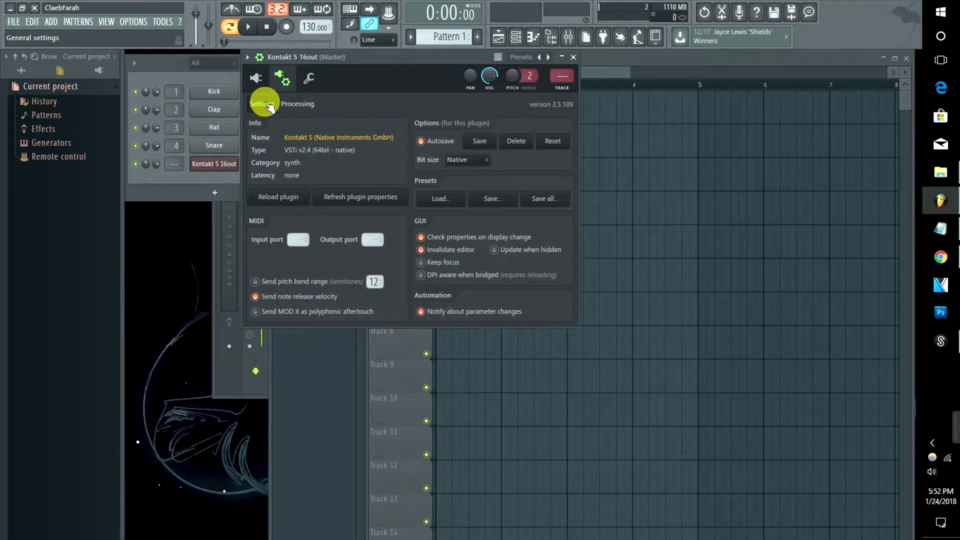
drag(296, 240, 297, 237)
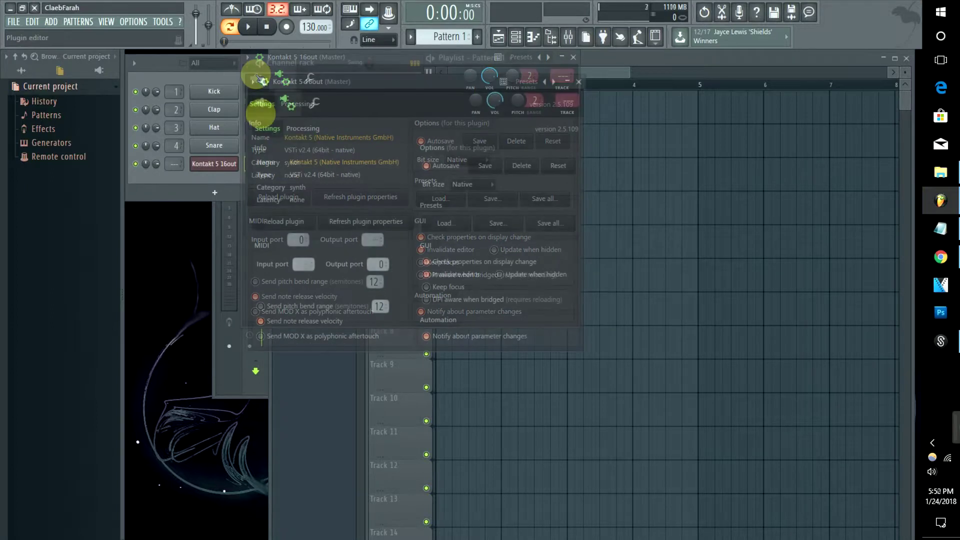
click(260, 102)
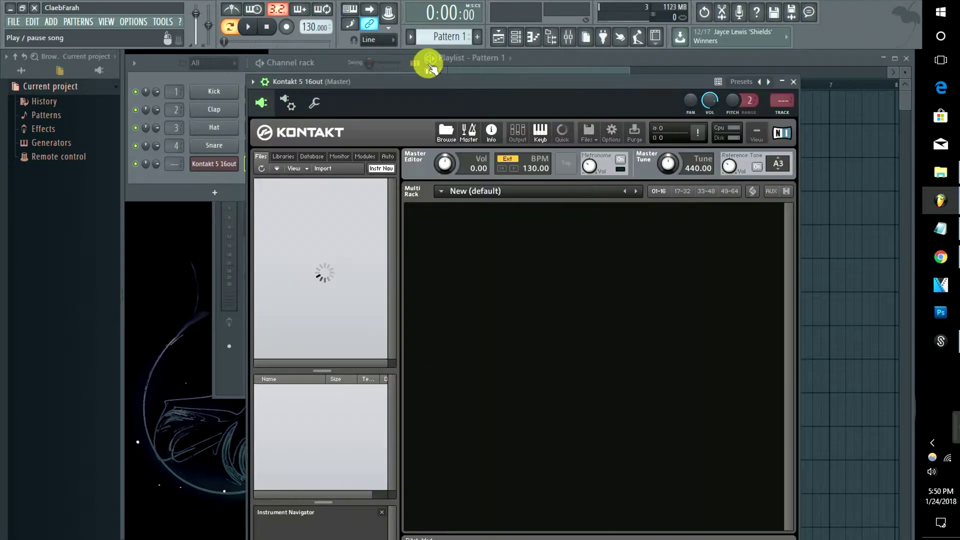
Step: Add 3 stereo output channels (st.2–st.4) in Kontakt's Outputs panel
drag(421, 87, 415, 63)
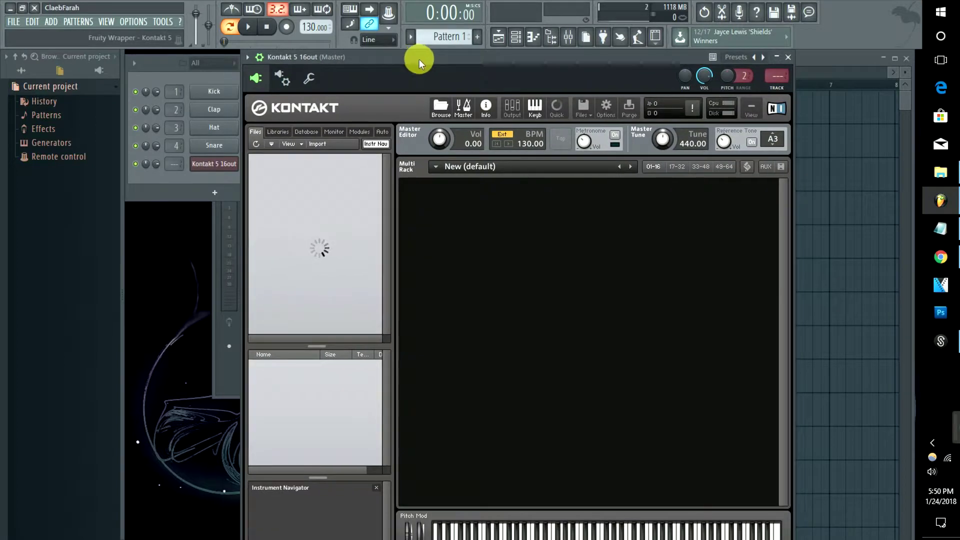
click(517, 111)
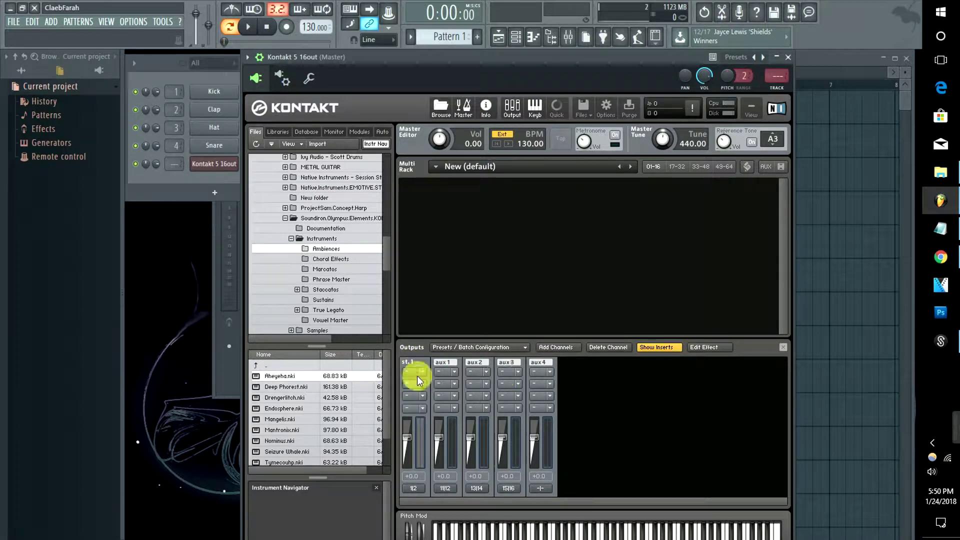
click(549, 350)
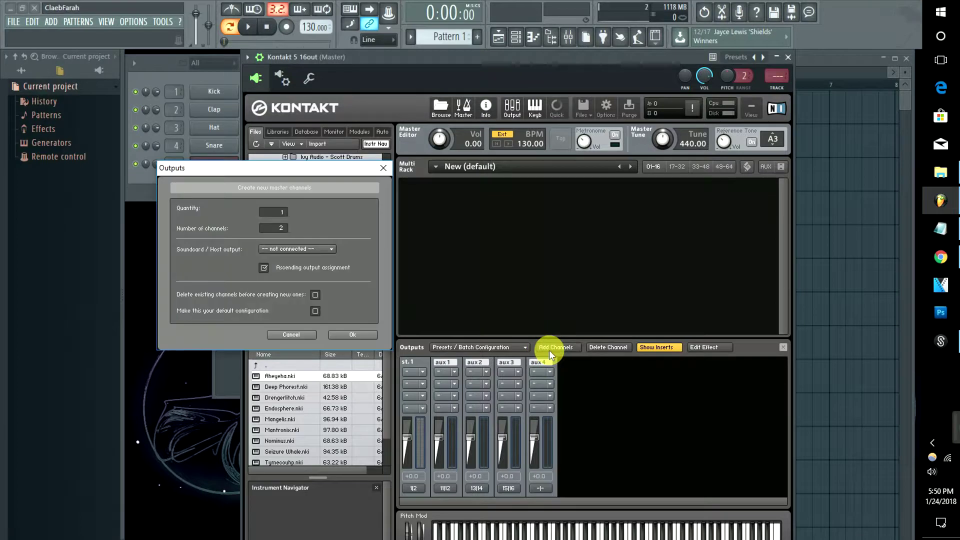
click(288, 211)
click(287, 209)
click(339, 335)
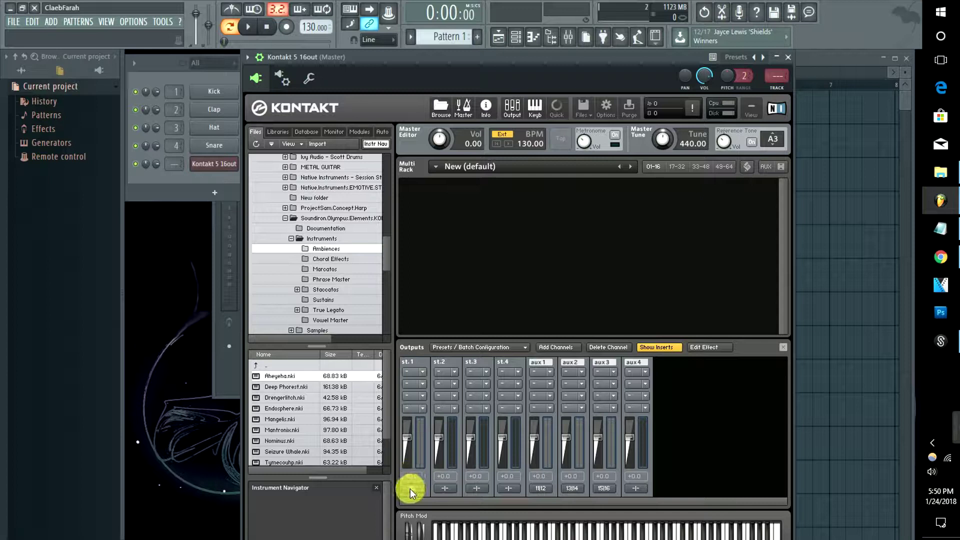
Step: Route output st.2's channels to Kt. aux 1 [1] and [2], plugin outs 3/4
click(443, 488)
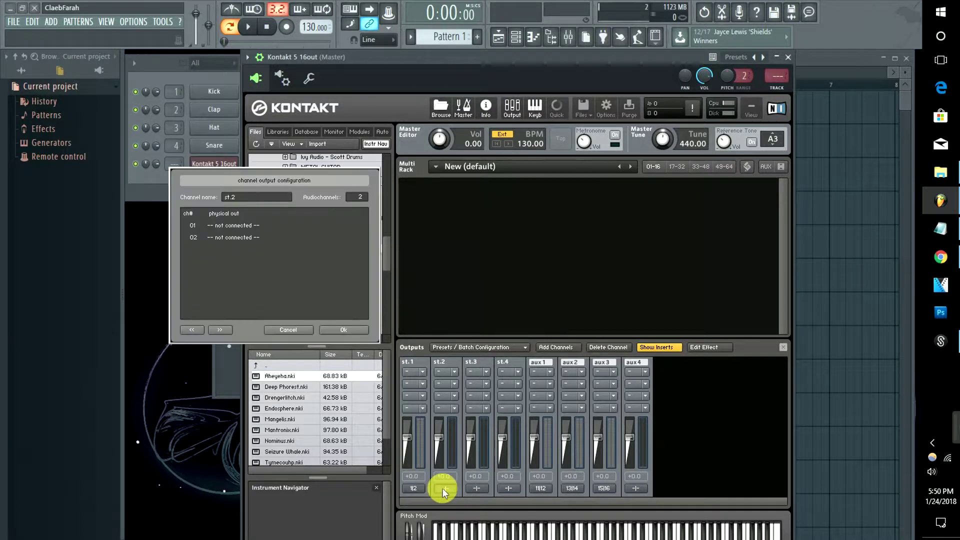
click(200, 226)
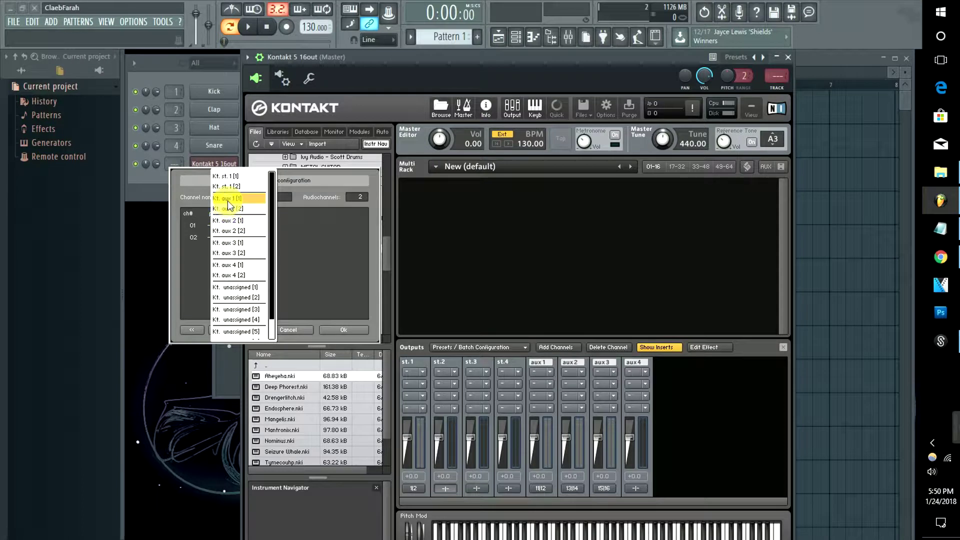
click(227, 198)
click(227, 238)
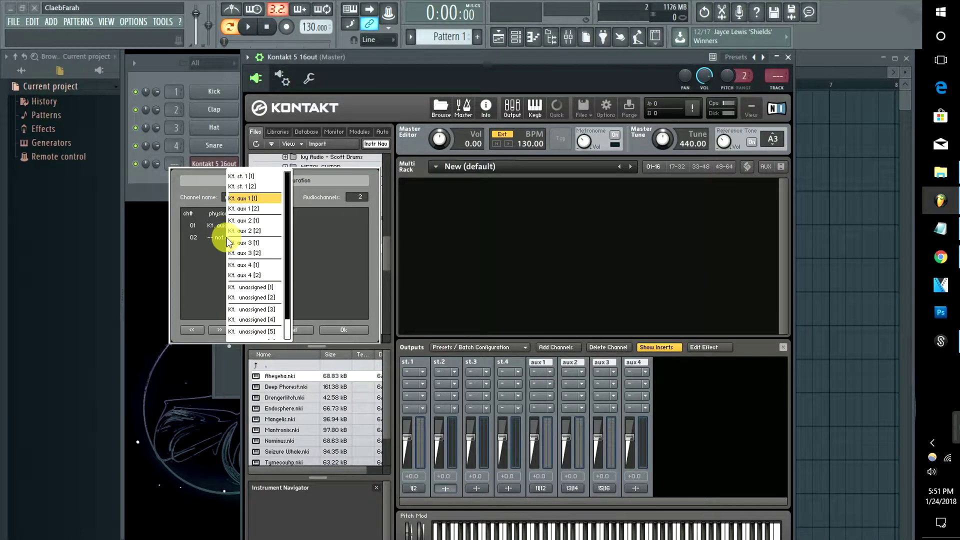
click(245, 208)
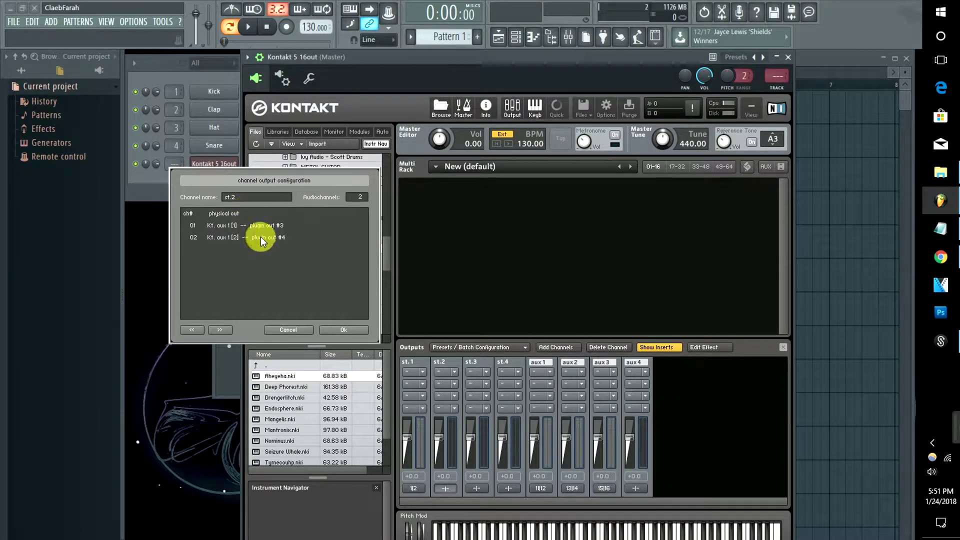
Step: Route output st.3's channels to Kt. aux 2 [1] and [2], plugin outs 5/6
click(223, 330)
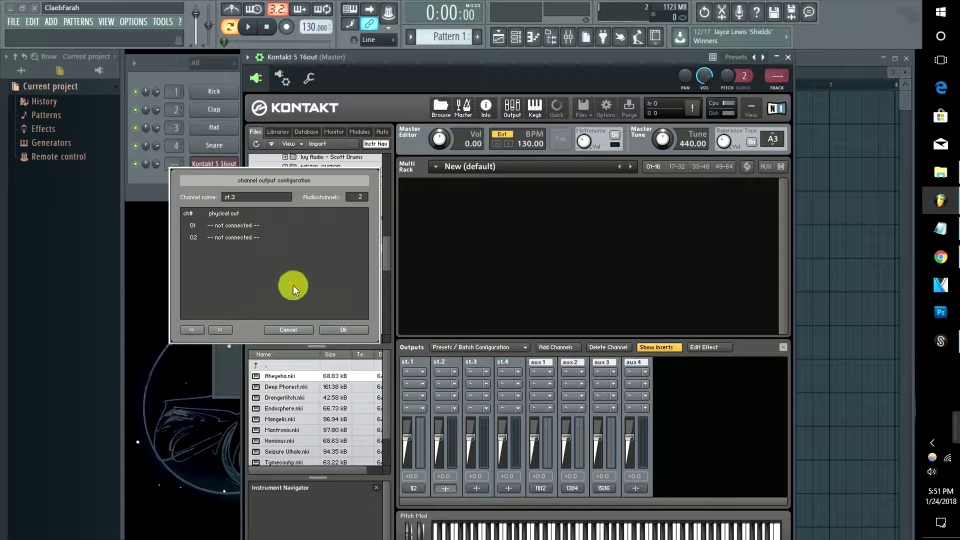
click(215, 225)
click(216, 221)
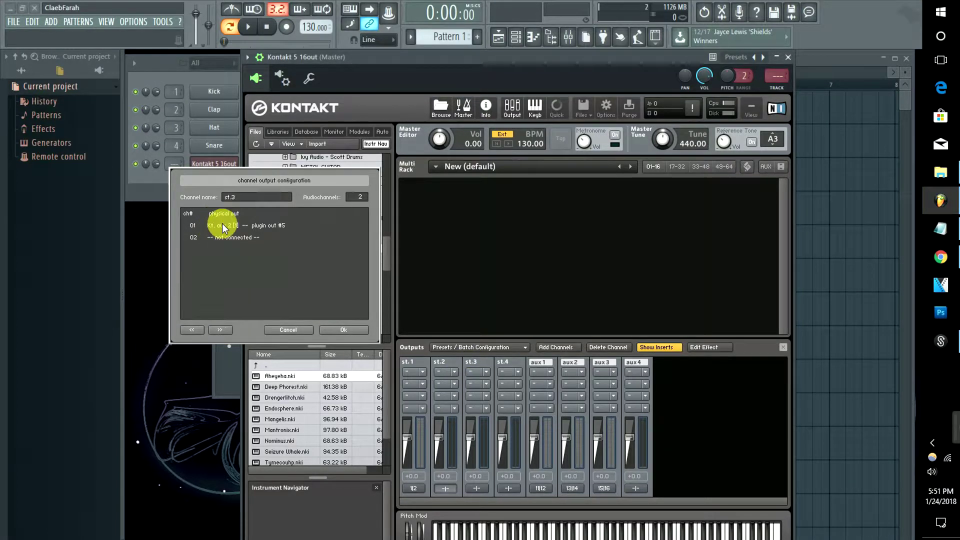
click(221, 236)
click(227, 231)
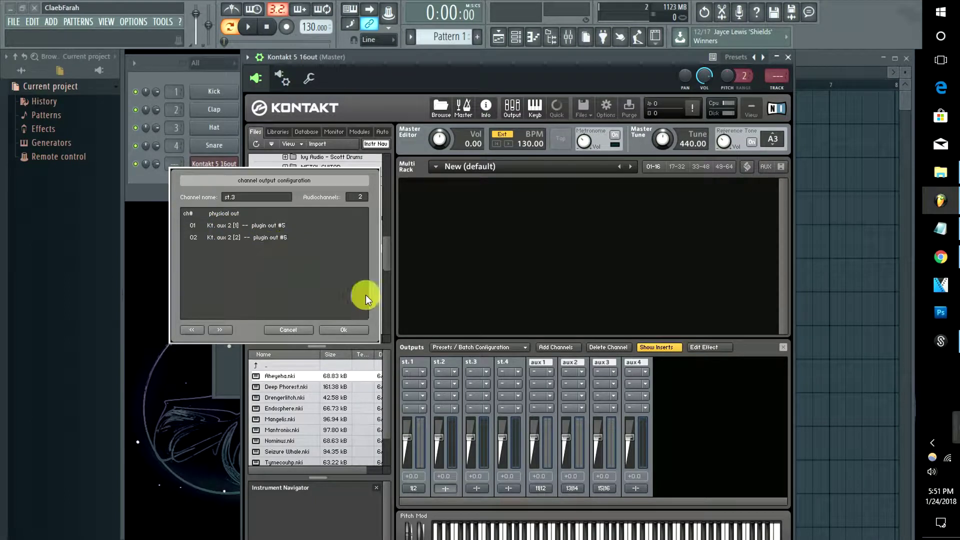
Step: Route output st.4's channels to Kt. aux 3 [1] and [2], plugin outs 7/8
click(217, 330)
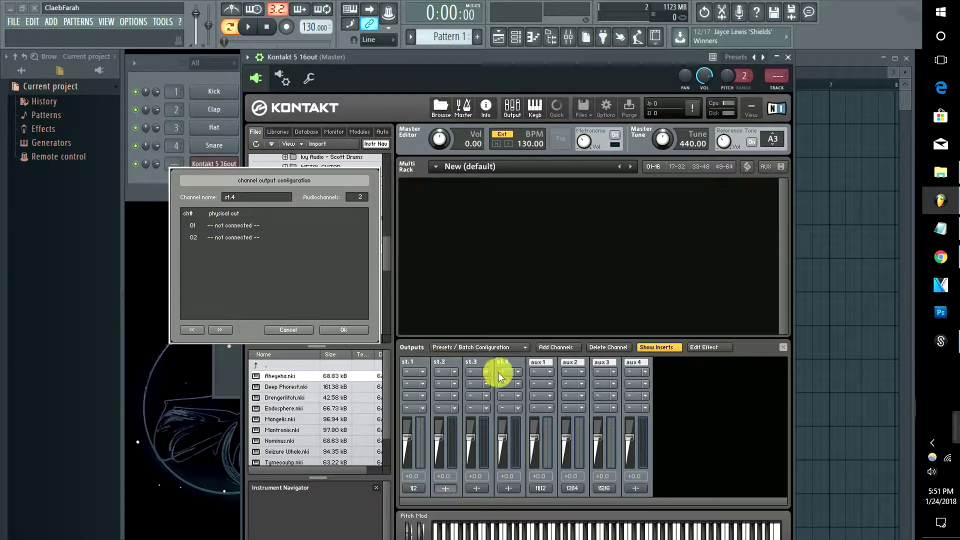
click(214, 226)
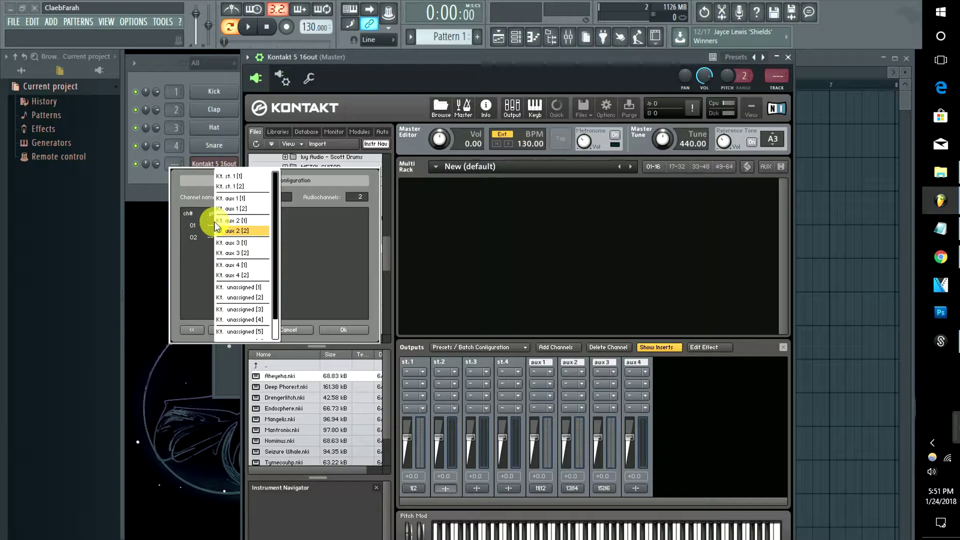
click(223, 238)
click(223, 238)
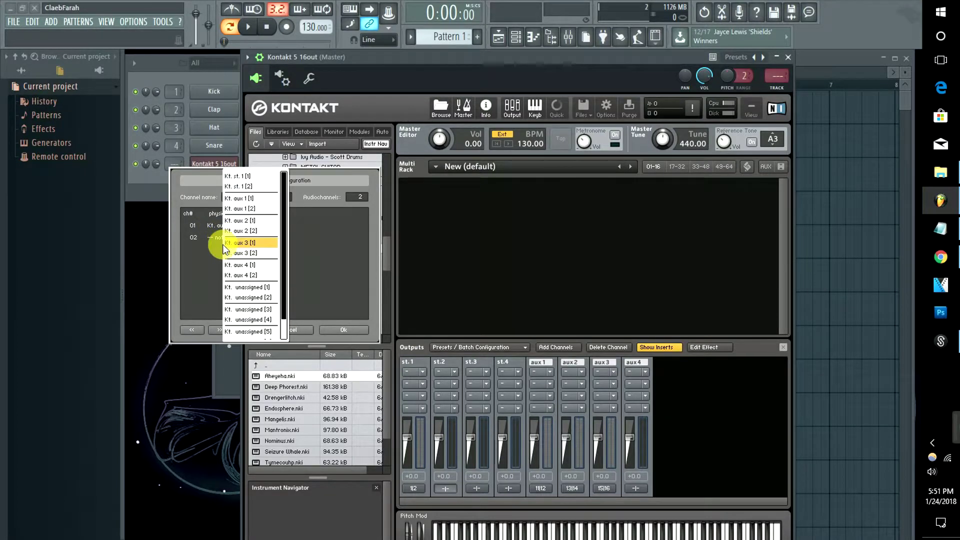
click(229, 253)
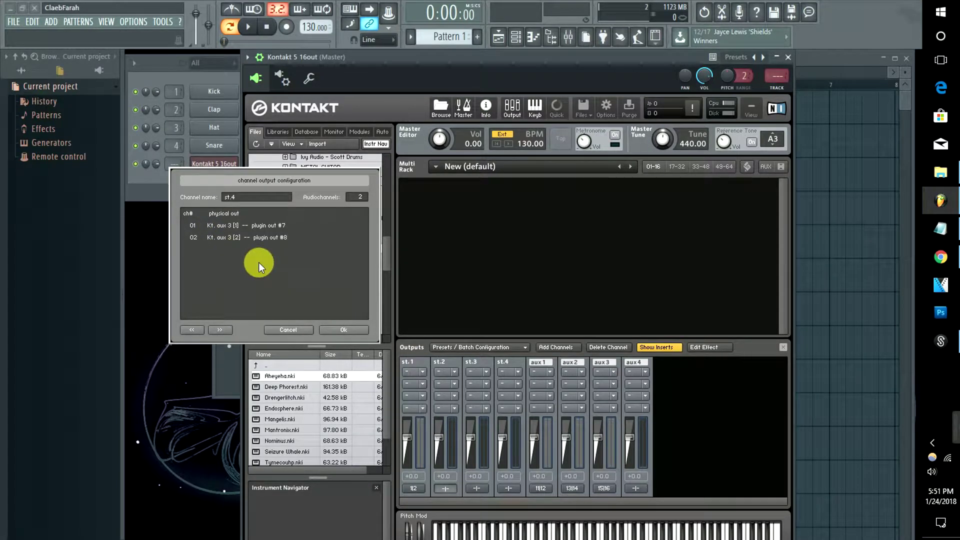
Step: Apply the new output routing and accept Kontakt's restart warning
click(335, 326)
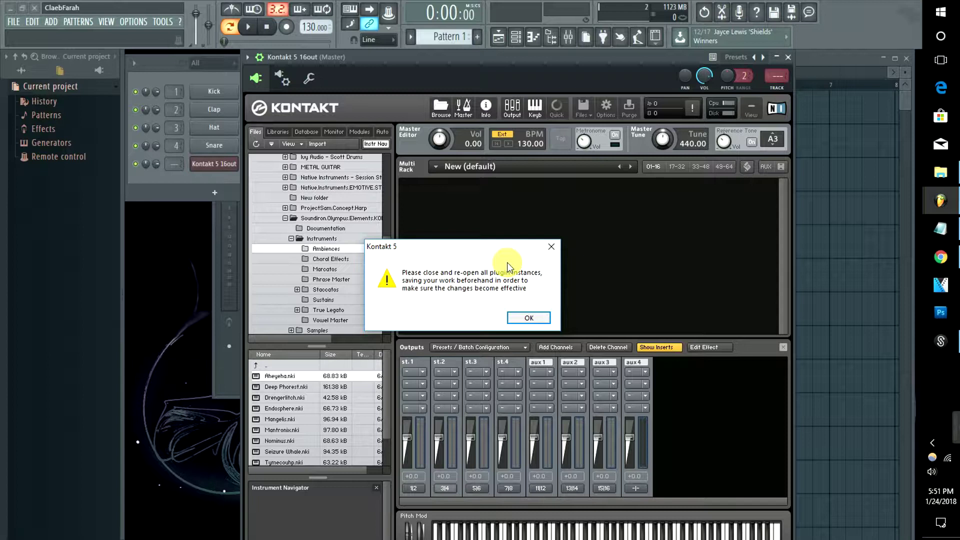
click(541, 320)
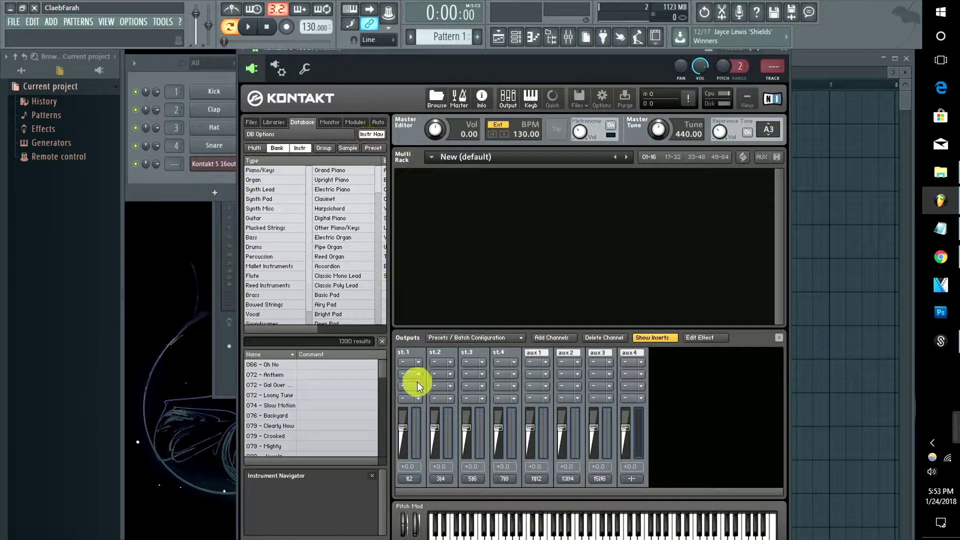
Step: Filter the instrument database to acoustic drum kits and load Pop Kit into the multi rack
click(511, 94)
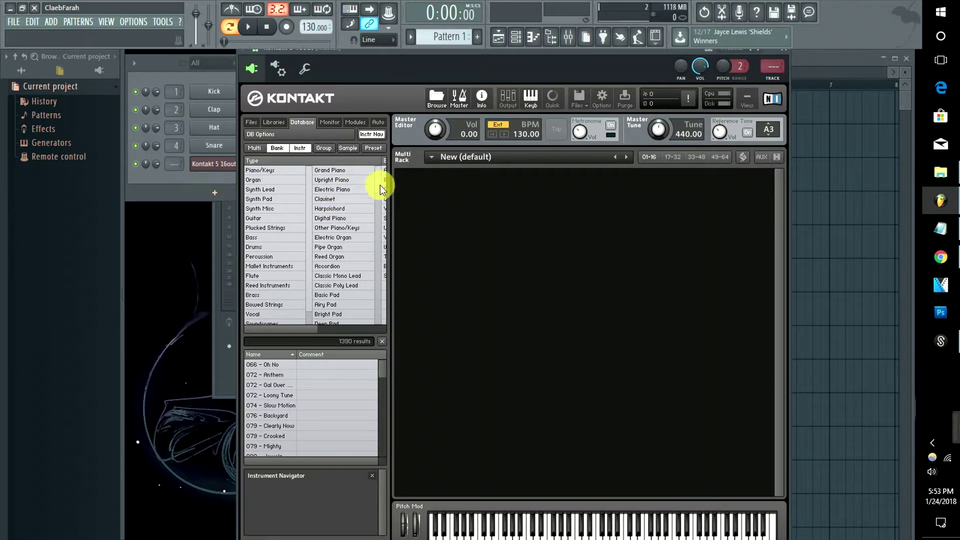
scroll(381, 187, down, 3)
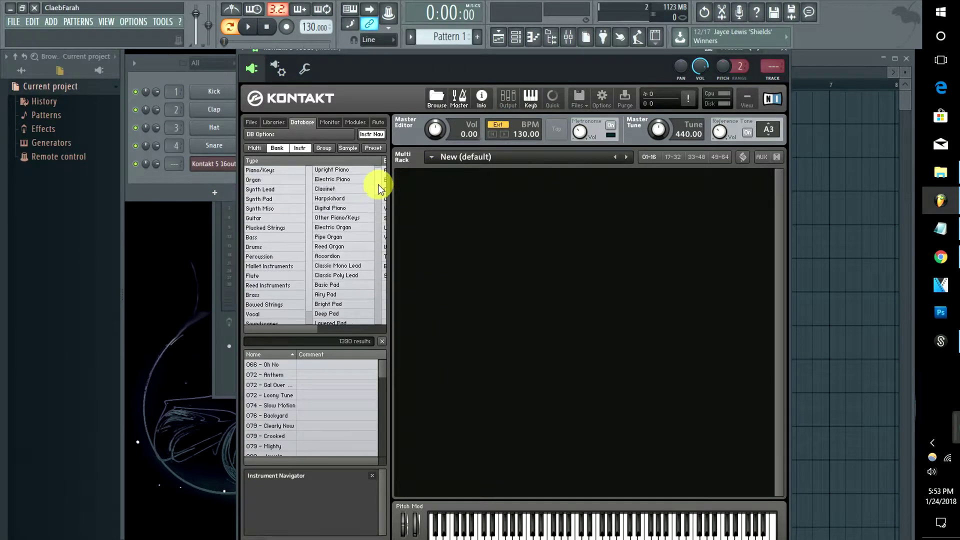
scroll(308, 215, down, 1)
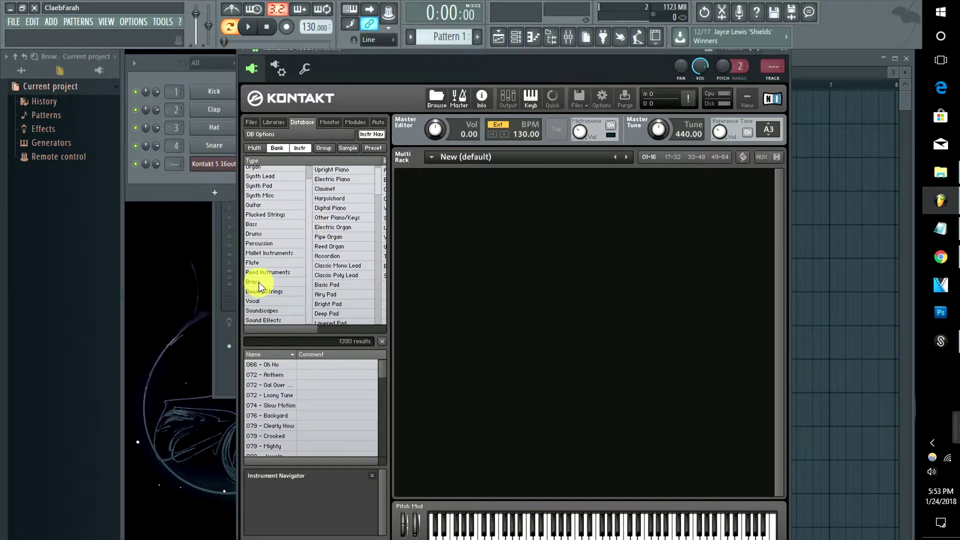
click(259, 233)
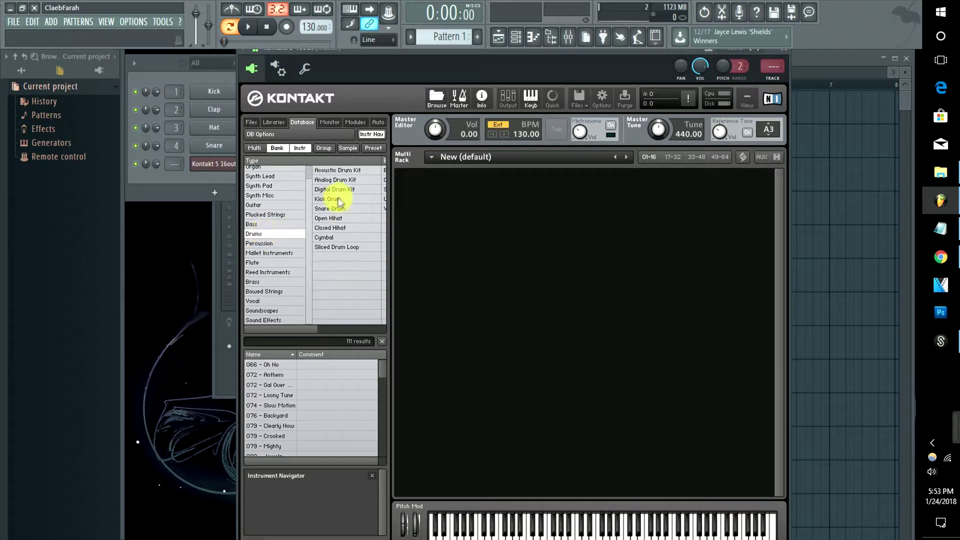
click(272, 170)
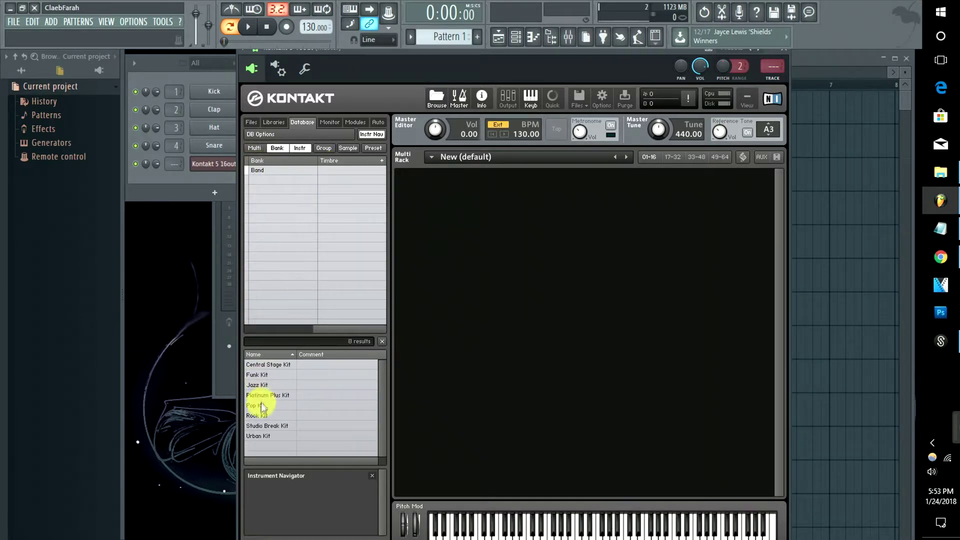
drag(261, 405, 448, 265)
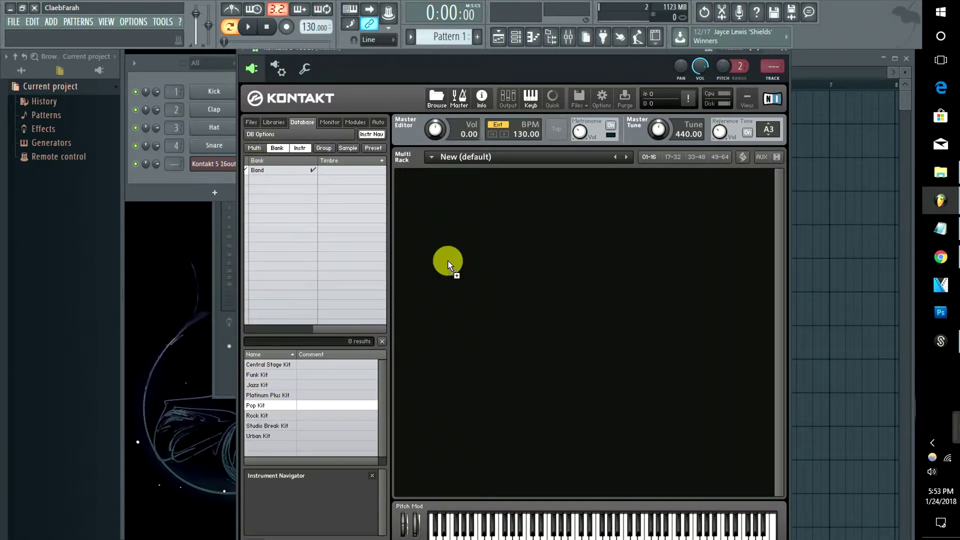
drag(448, 261, 448, 261)
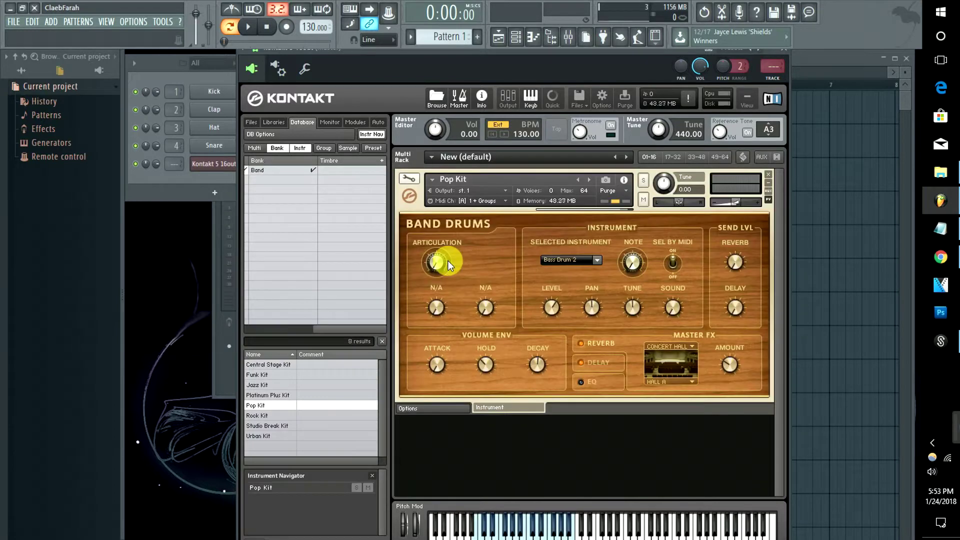
click(251, 328)
Step: Load the Harp from the Plucked Strings results into the rack below Pop Kit
click(257, 176)
click(263, 215)
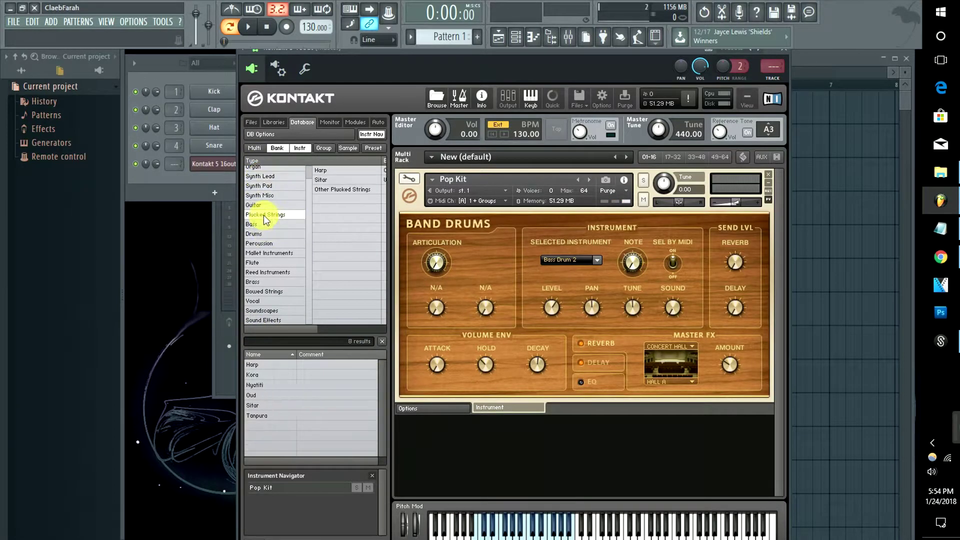
click(336, 171)
drag(256, 365, 443, 446)
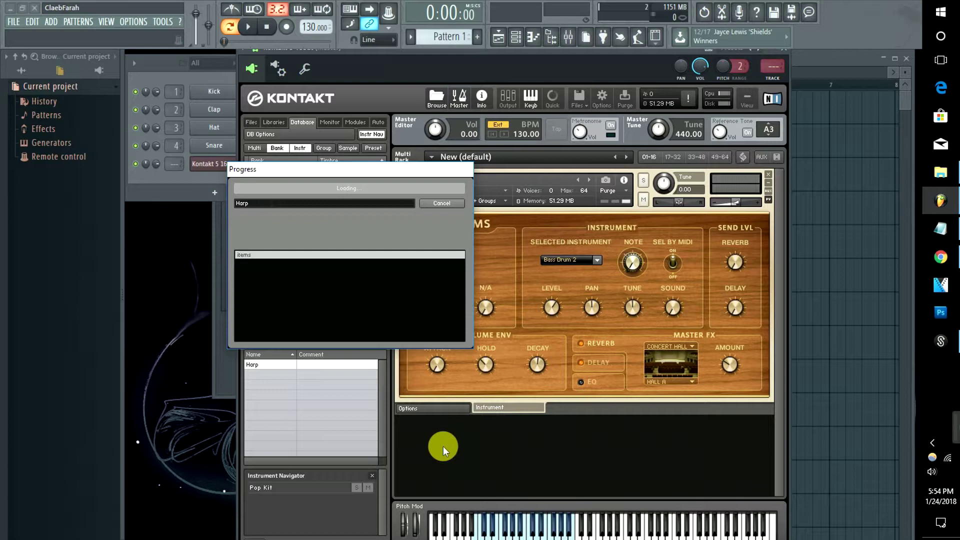
click(263, 329)
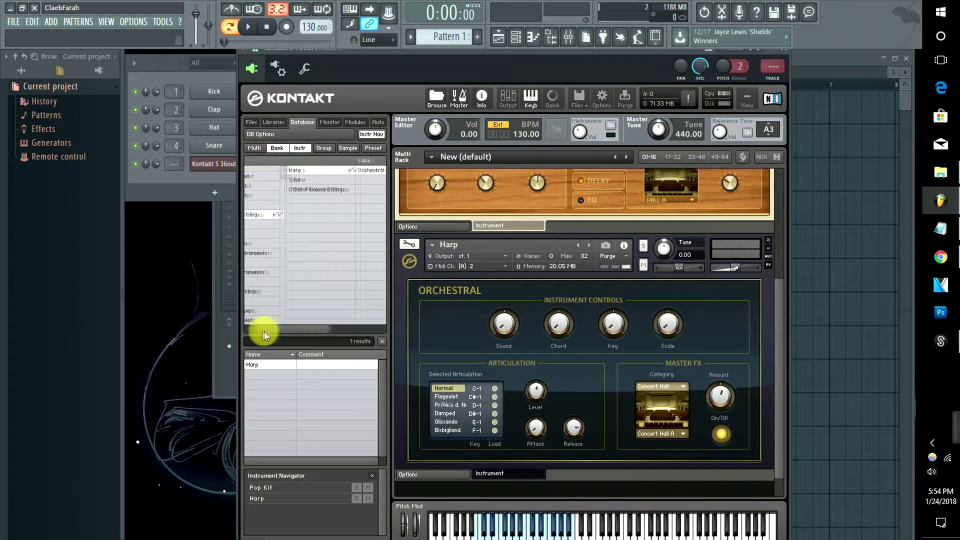
Step: Load Grand Piano from the Band bank into the rack below Harp
scroll(315, 192, up, 3)
click(332, 172)
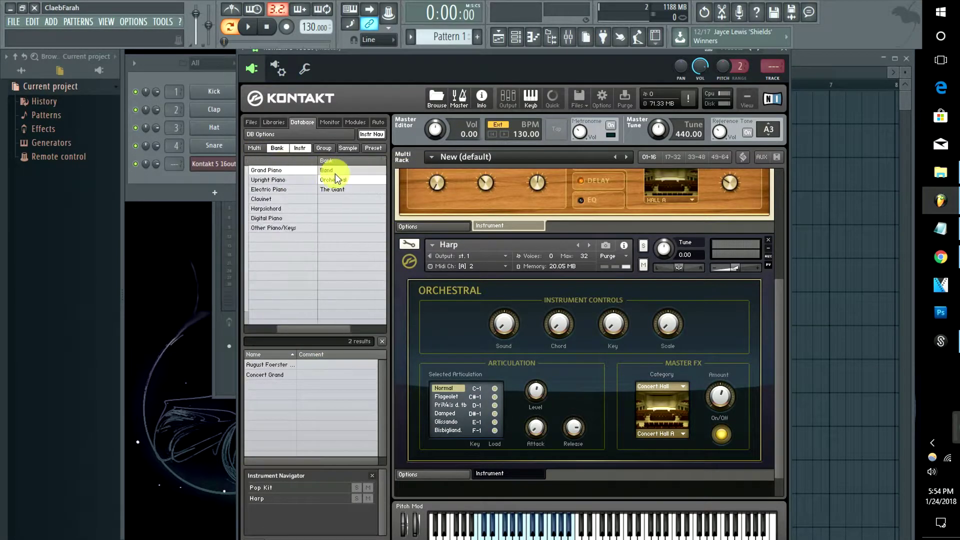
click(296, 173)
drag(359, 415, 493, 491)
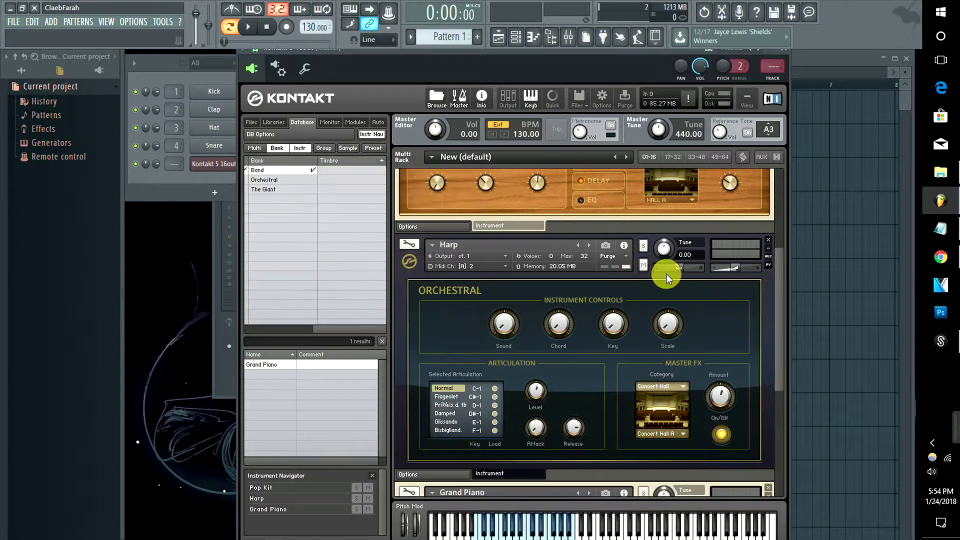
Step: Send the Harp to output st.2 and the Grand Piano to output st.3
drag(779, 268, 773, 187)
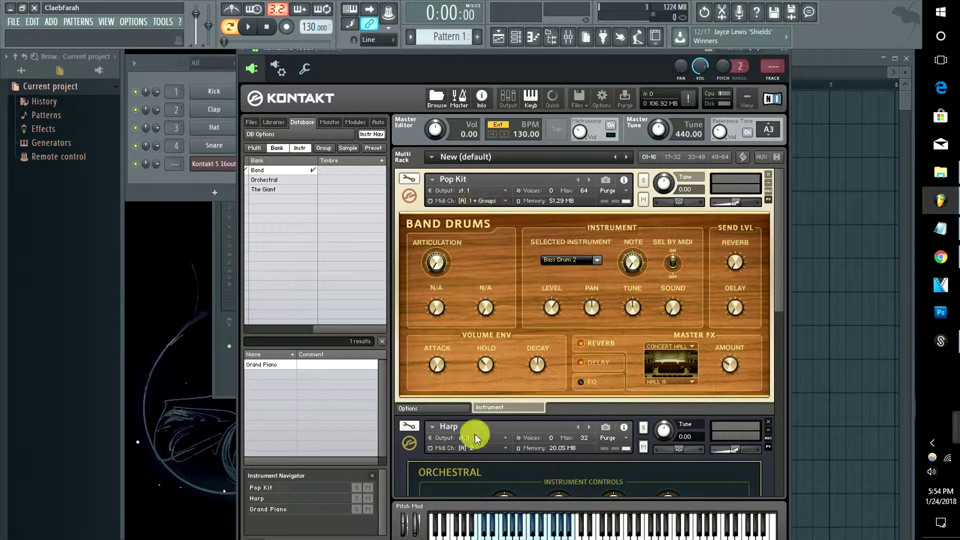
click(505, 437)
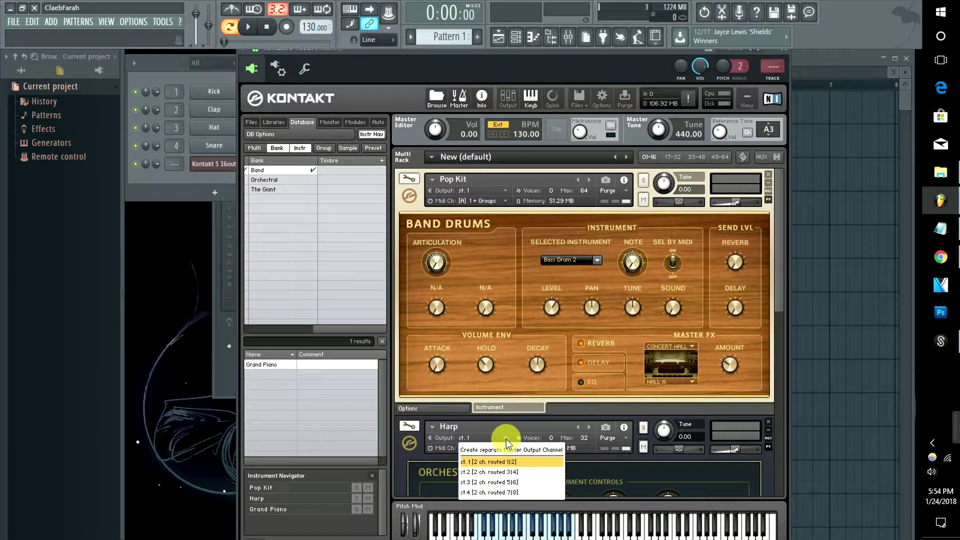
click(491, 472)
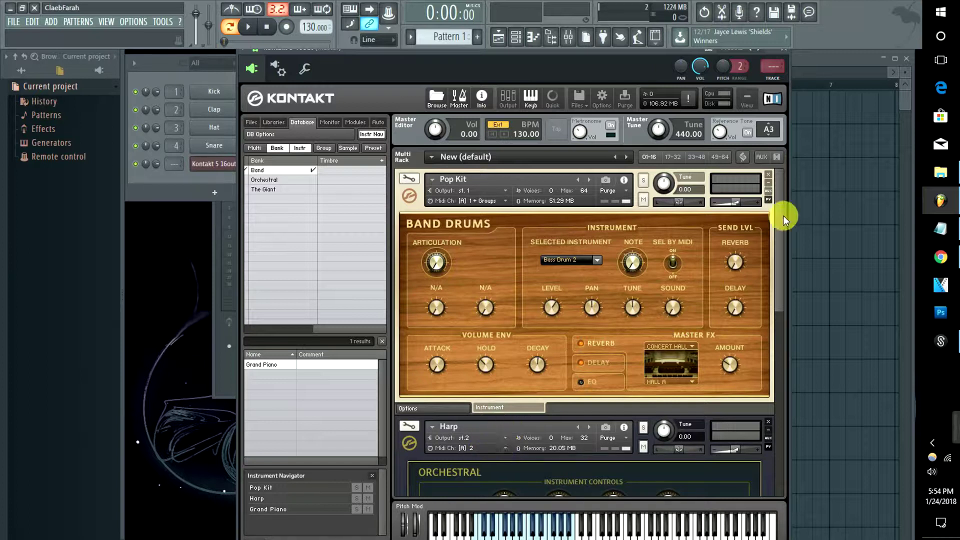
drag(780, 203, 770, 350)
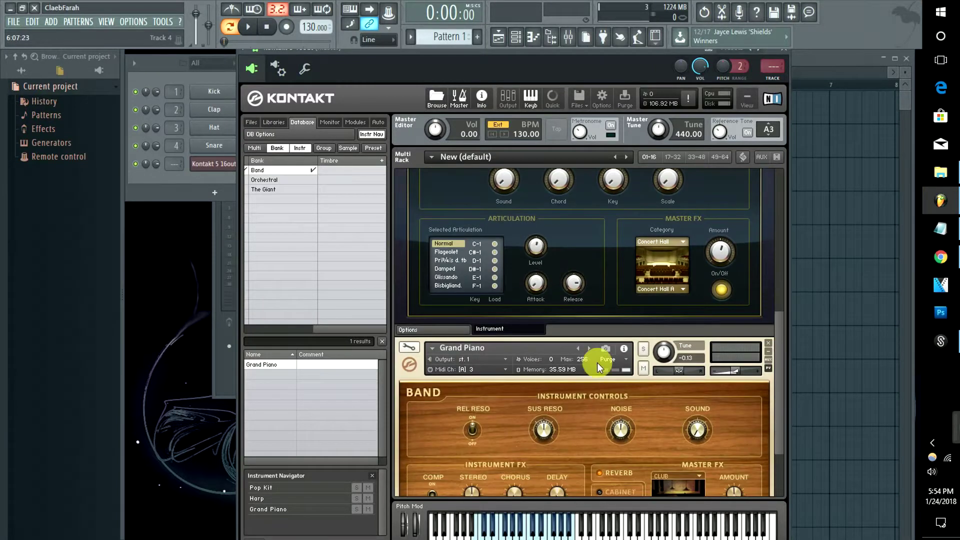
click(505, 360)
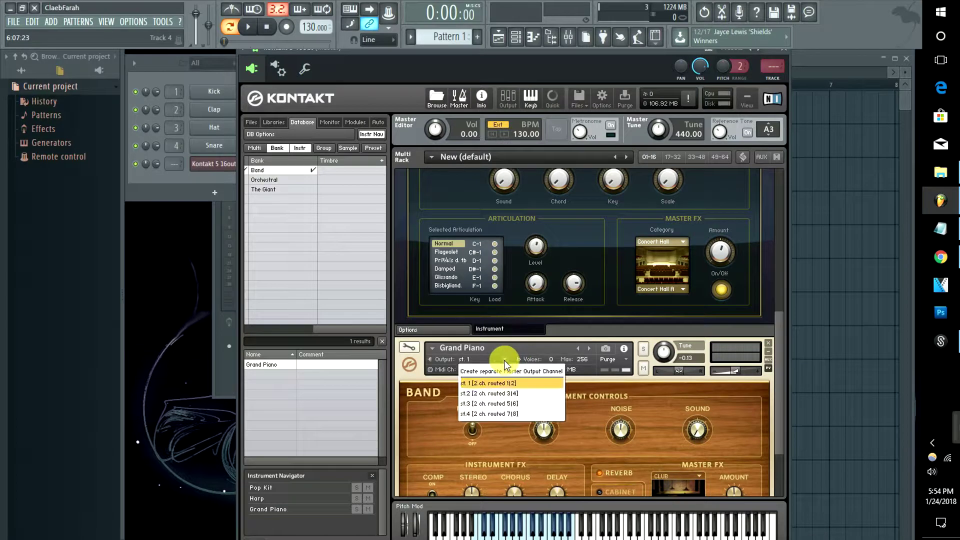
click(499, 400)
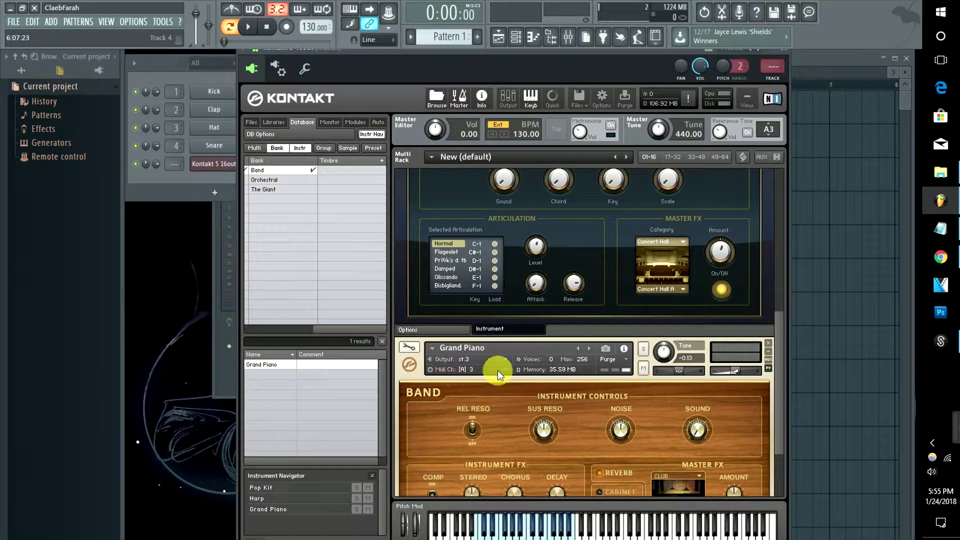
click(206, 179)
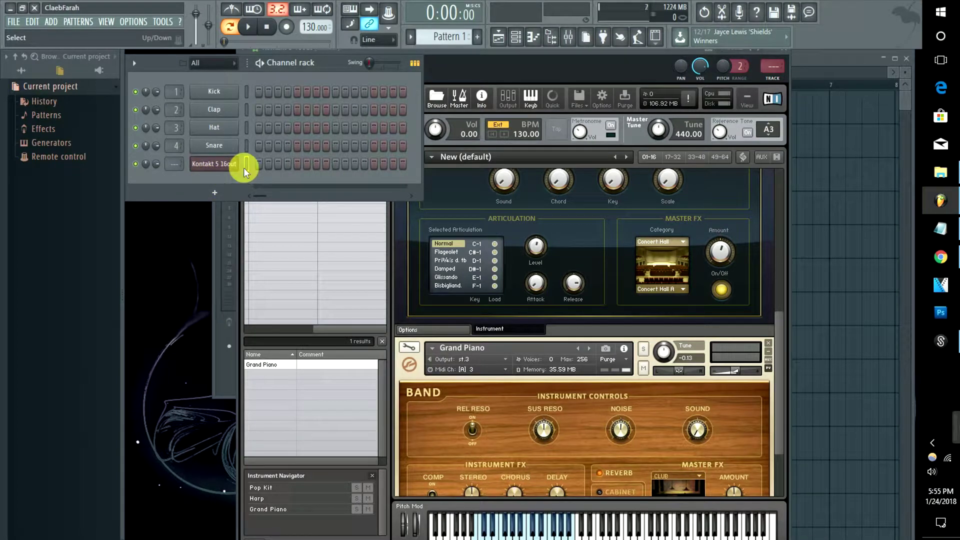
Step: Move Kontakt 5 16out to the top of the channel rack and delete the Kick channel
key(alt+Up)
key(alt+Up)
key(alt+Up)
key(alt+Up)
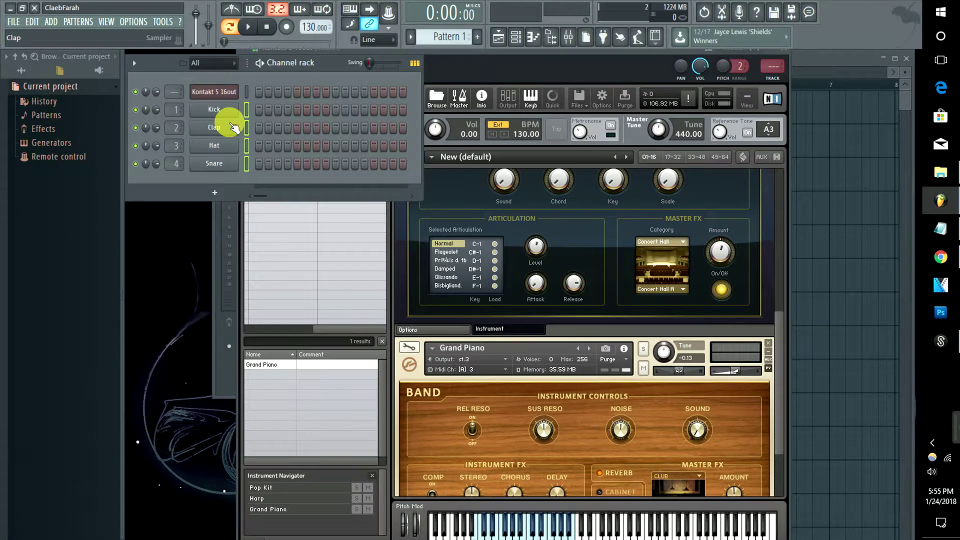
right_click(220, 114)
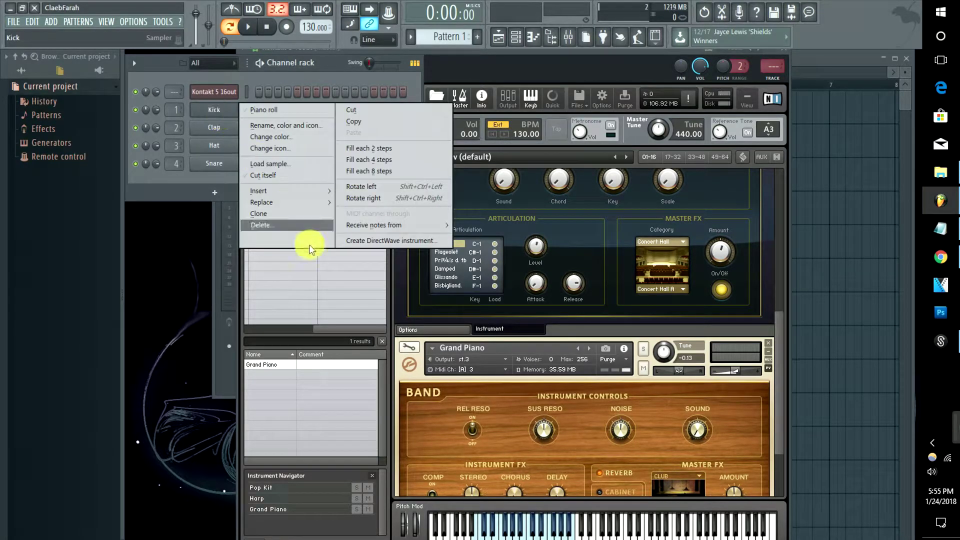
click(302, 228)
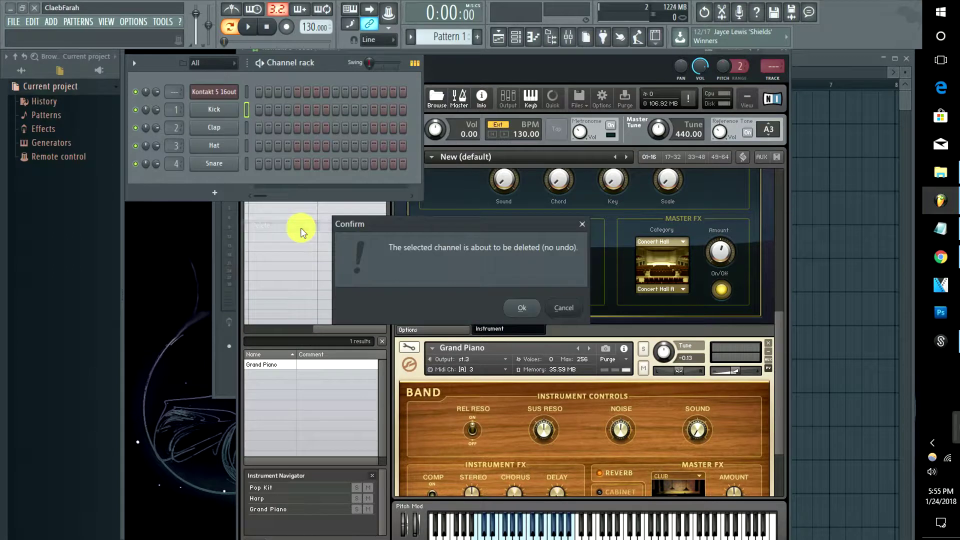
click(516, 301)
Step: Delete the Clap, Hat and Snare channels from the channel rack
right_click(220, 116)
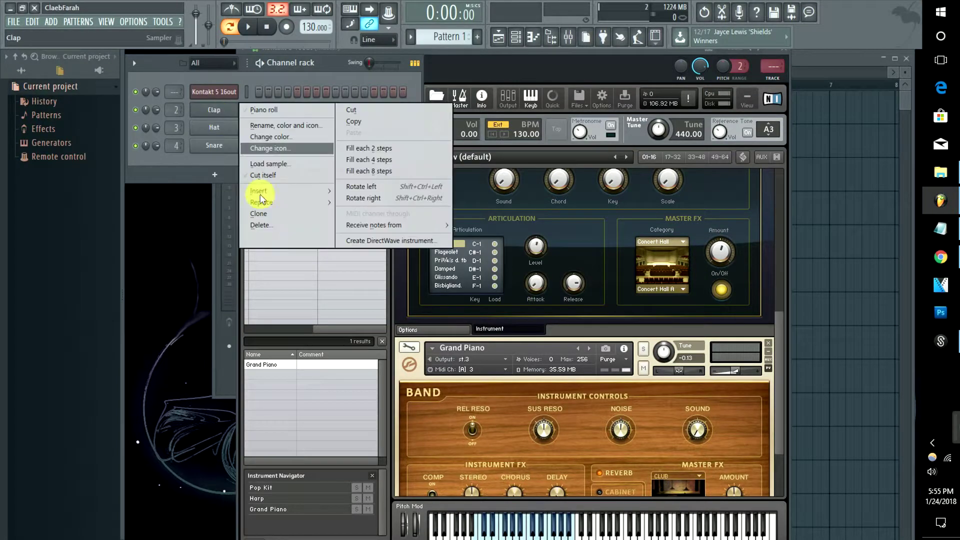
click(275, 224)
click(518, 309)
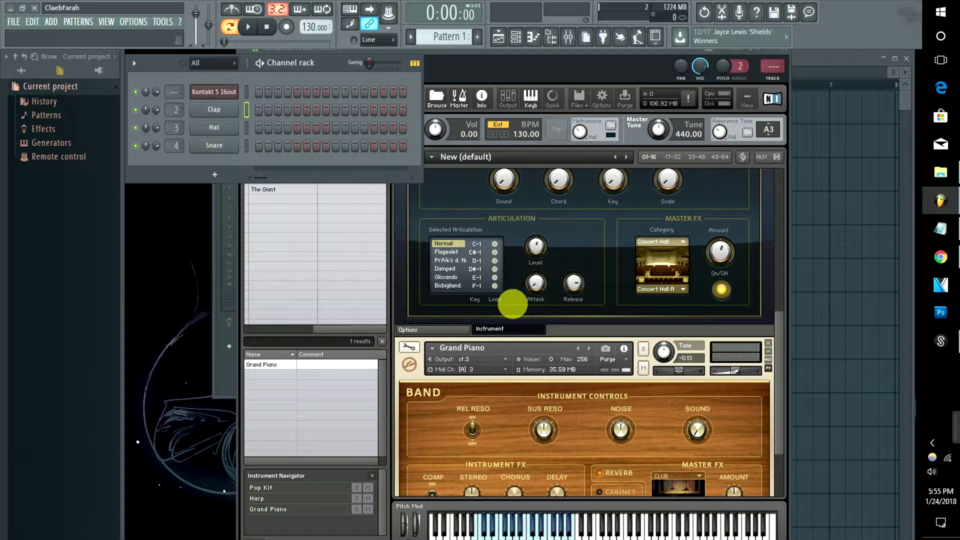
right_click(214, 111)
click(287, 232)
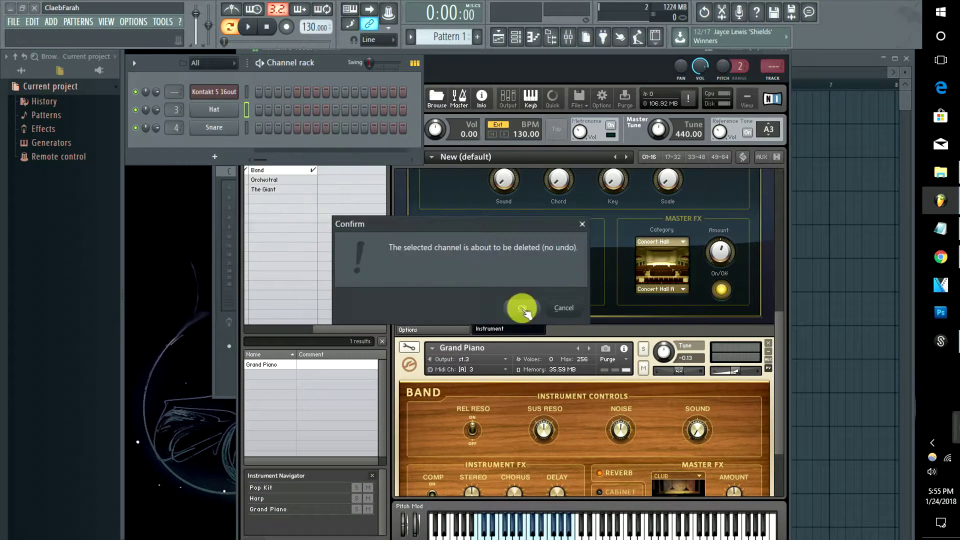
click(521, 307)
right_click(214, 109)
click(261, 223)
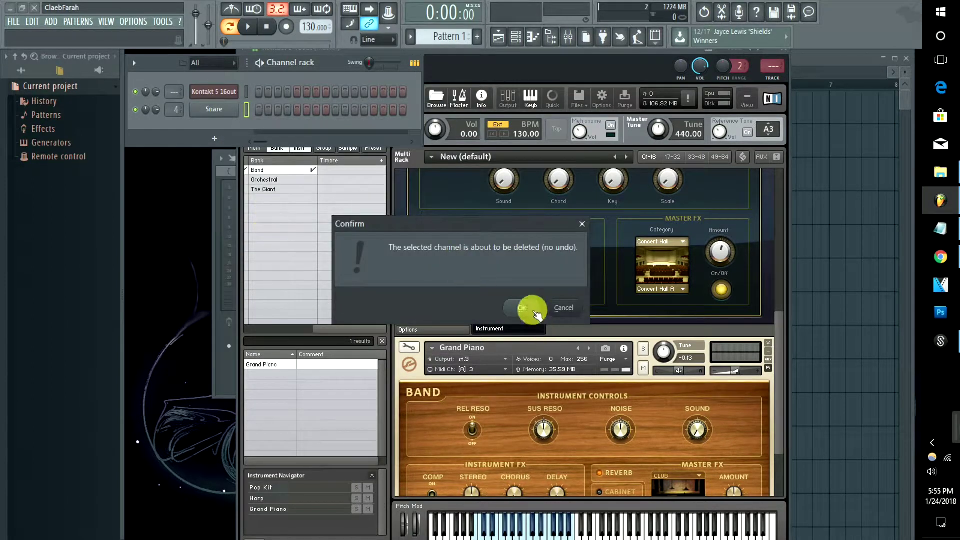
click(521, 307)
Step: Add three MIDI Out channels below Kontakt 5 16out
click(215, 121)
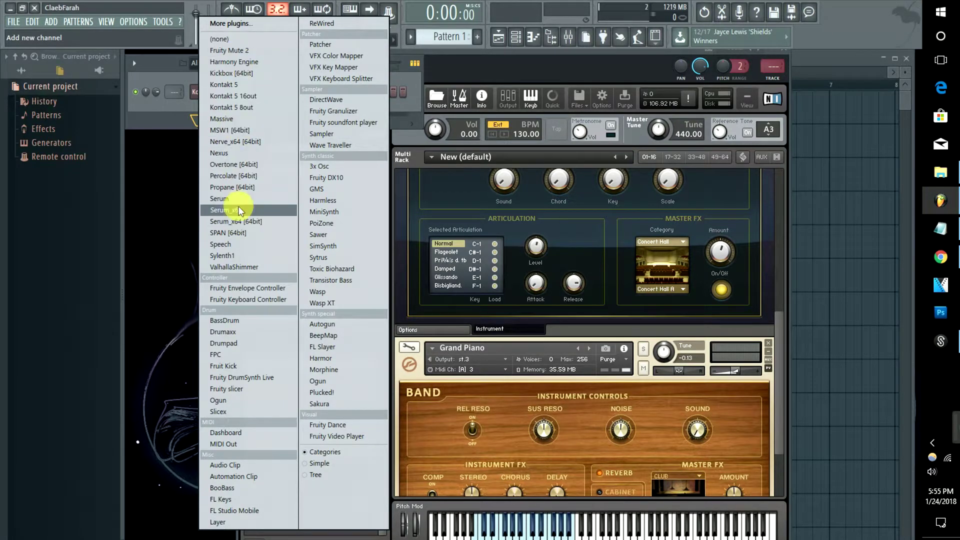
click(229, 444)
click(214, 138)
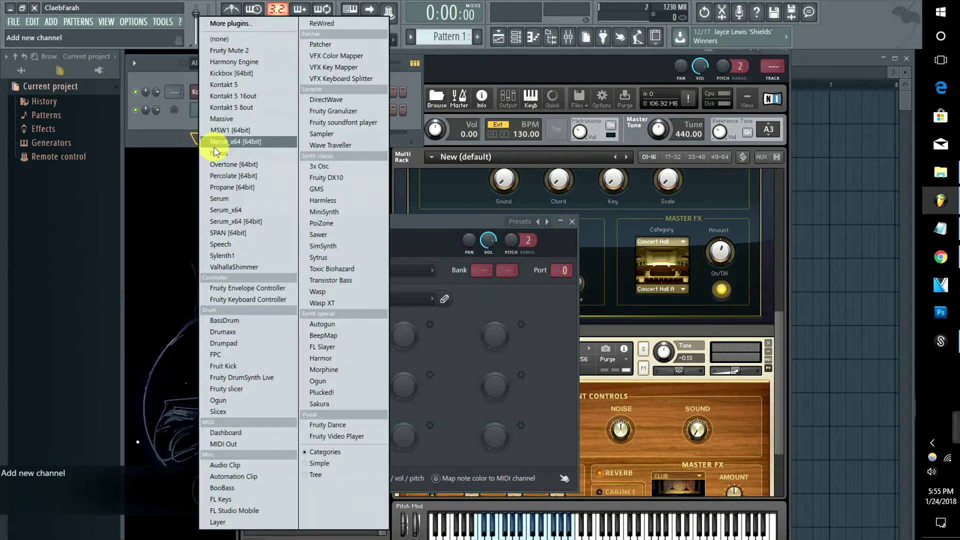
click(225, 443)
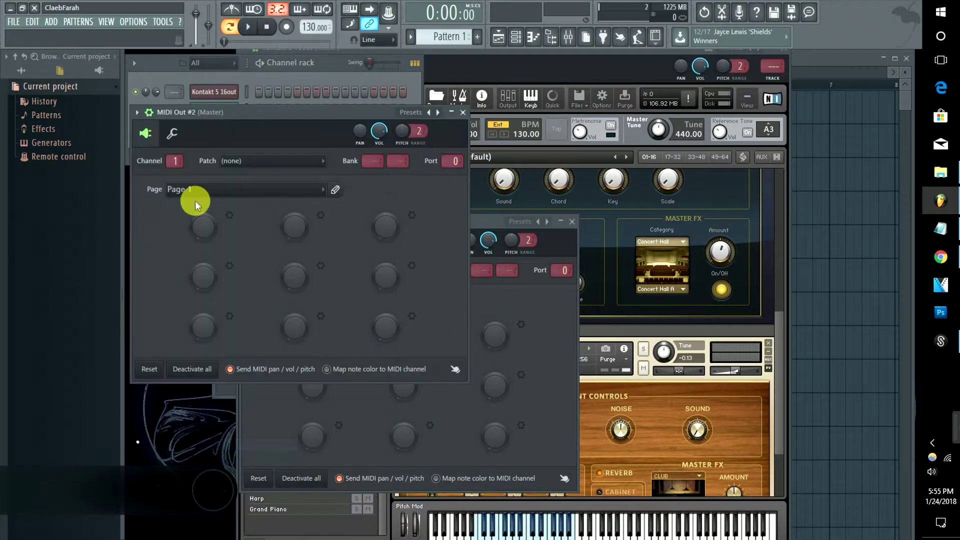
click(224, 135)
click(214, 156)
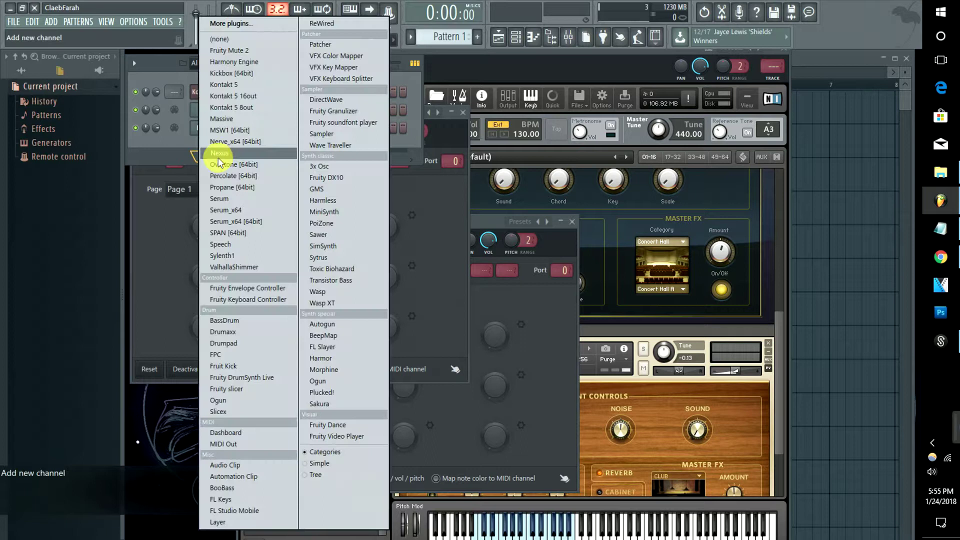
click(263, 445)
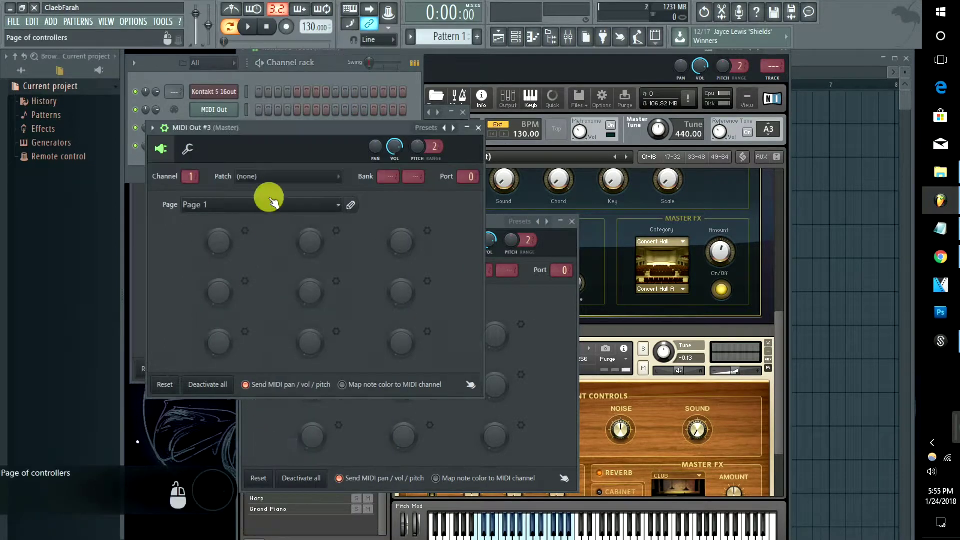
click(248, 128)
Step: Set MIDI Out #2 to MIDI channel 2 and #3 to channel 3, and arm recording
click(214, 109)
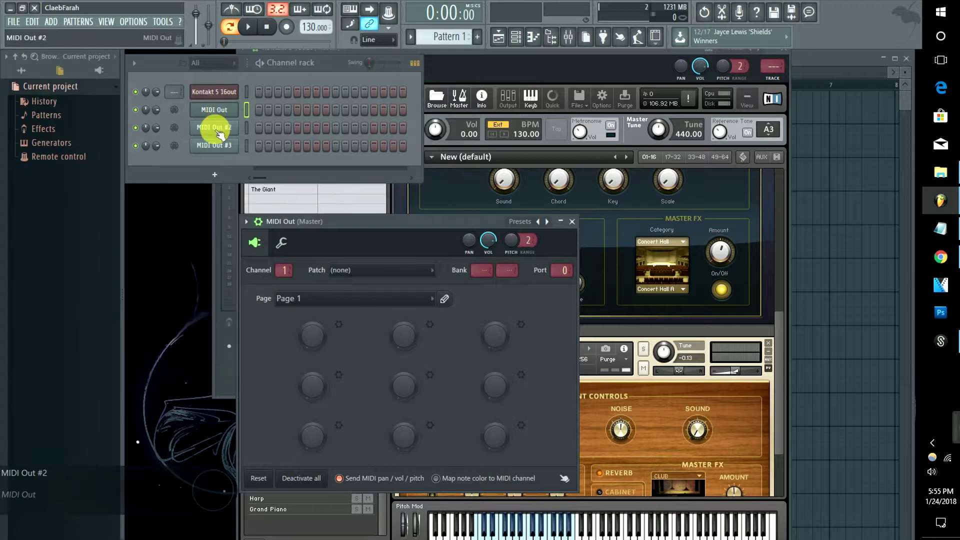
click(214, 127)
mouse_move(175, 160)
mouse_down()
mouse_move(207, 136)
mouse_move(358, 176)
mouse_up()
click(227, 146)
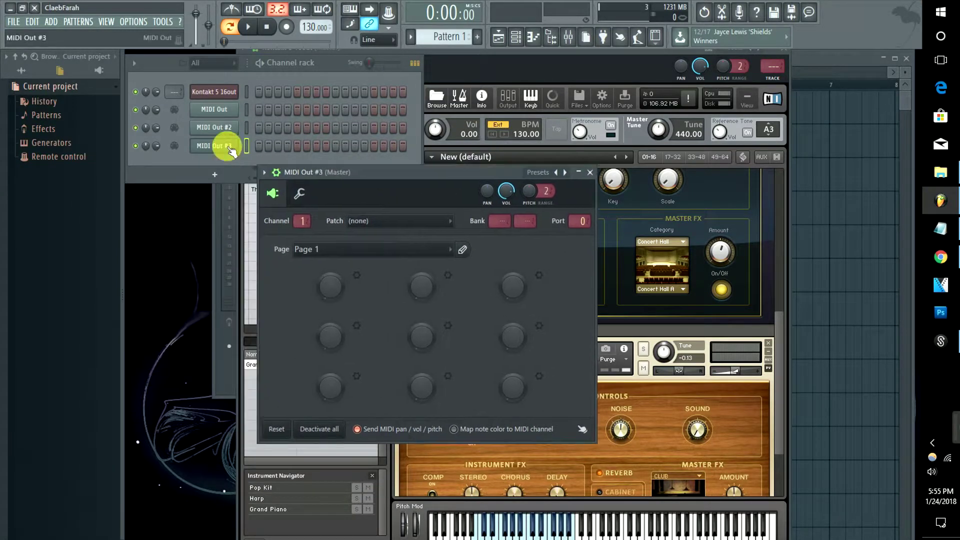
click(227, 146)
click(227, 146)
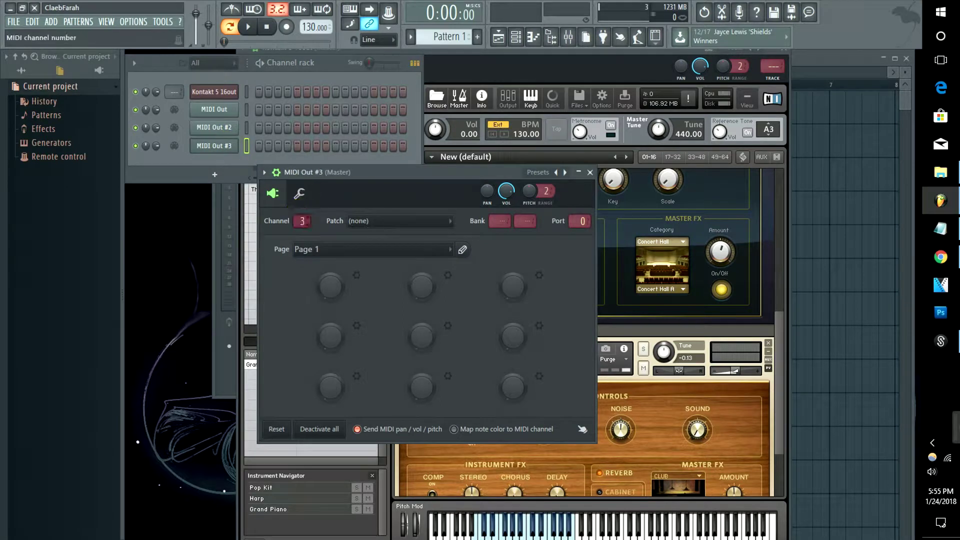
click(223, 107)
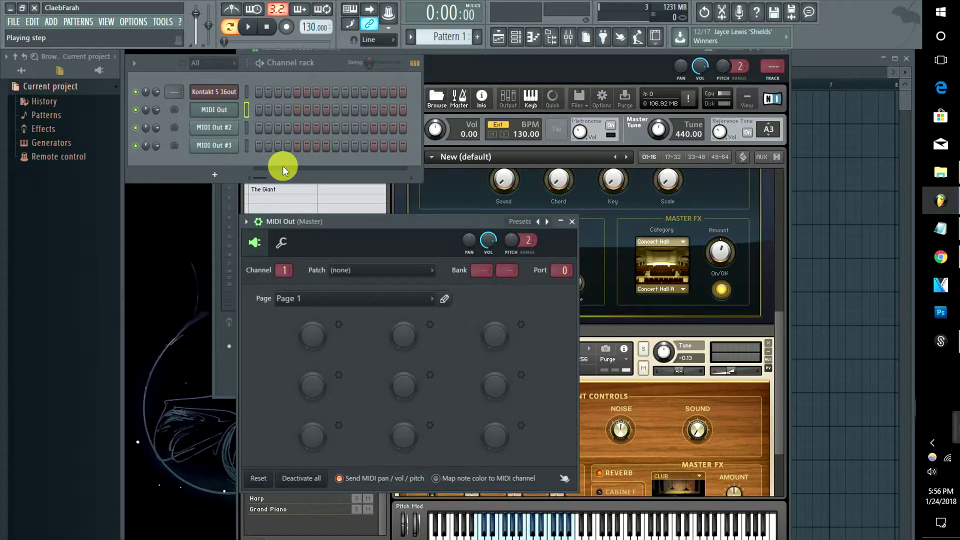
key(r)
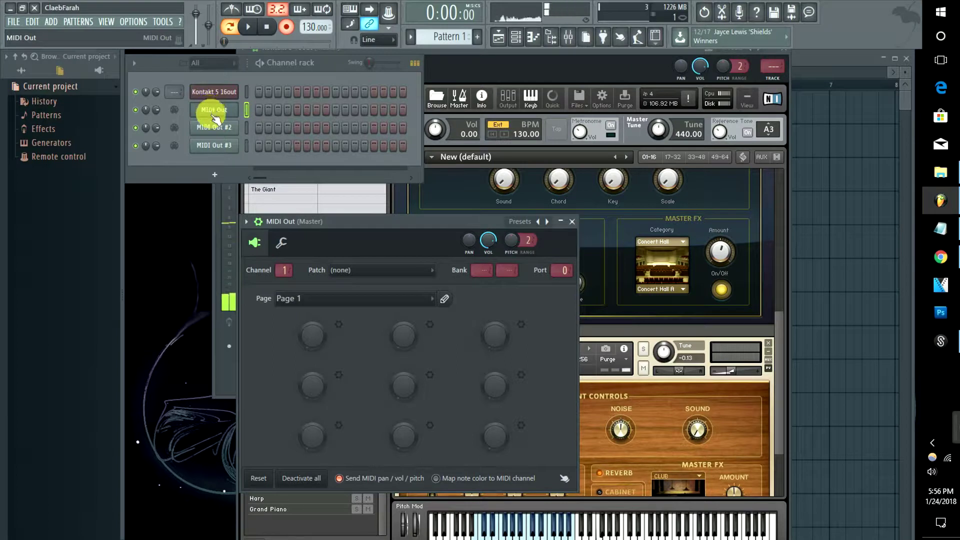
click(215, 145)
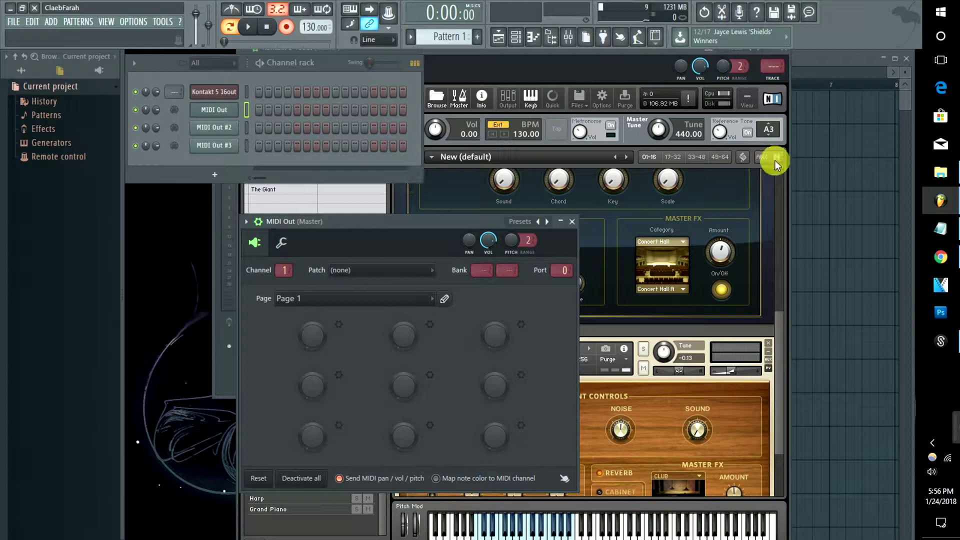
Step: Route Kontakt's output 1 to mixer track 1 and auto-map the remaining outputs to consecutive tracks
click(498, 50)
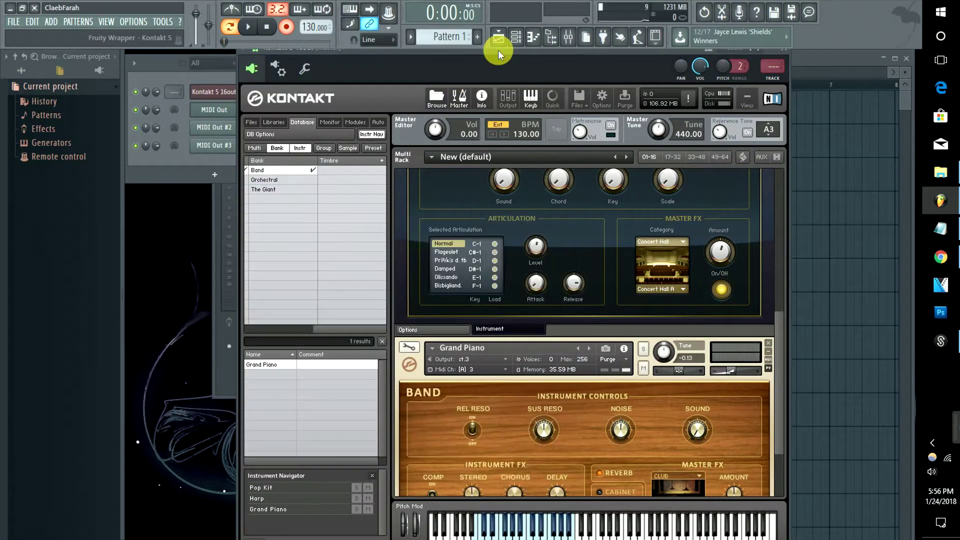
click(283, 71)
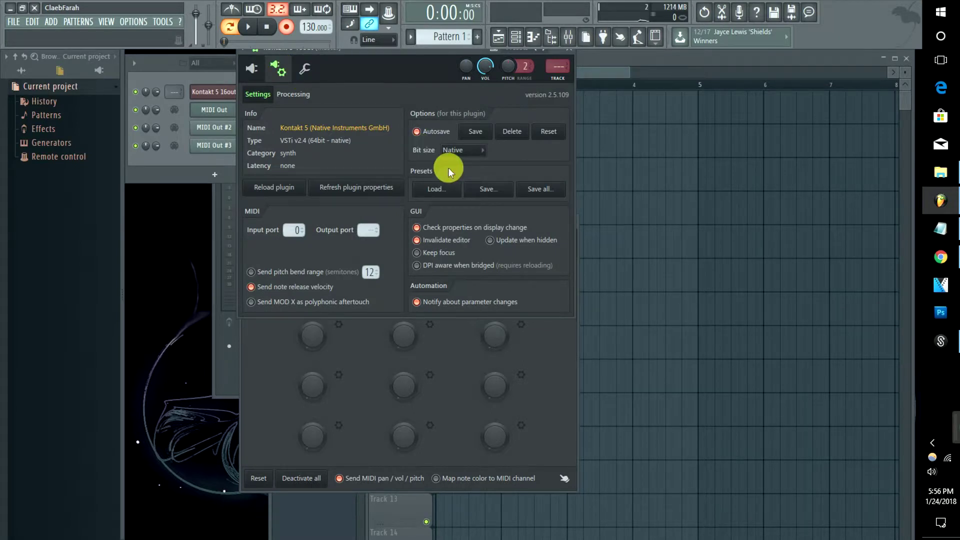
click(294, 94)
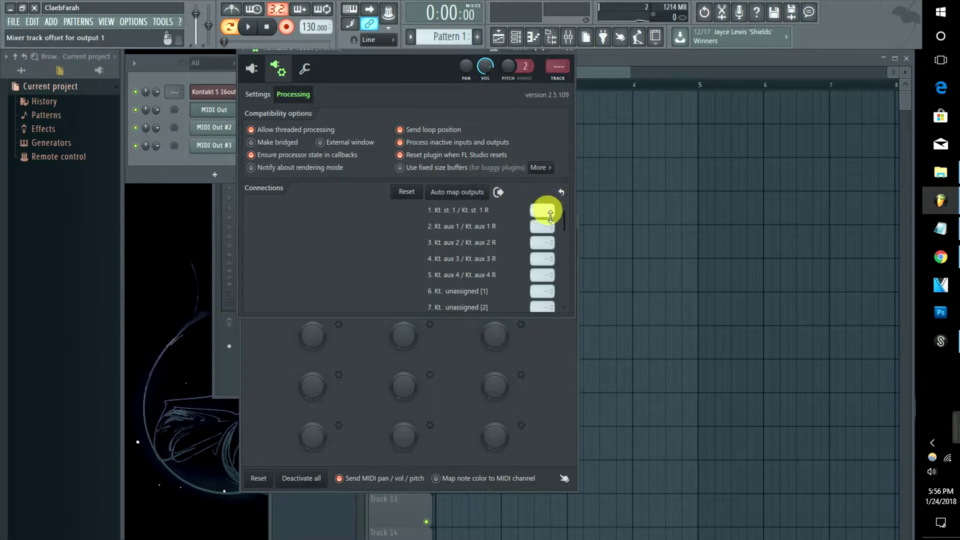
click(550, 216)
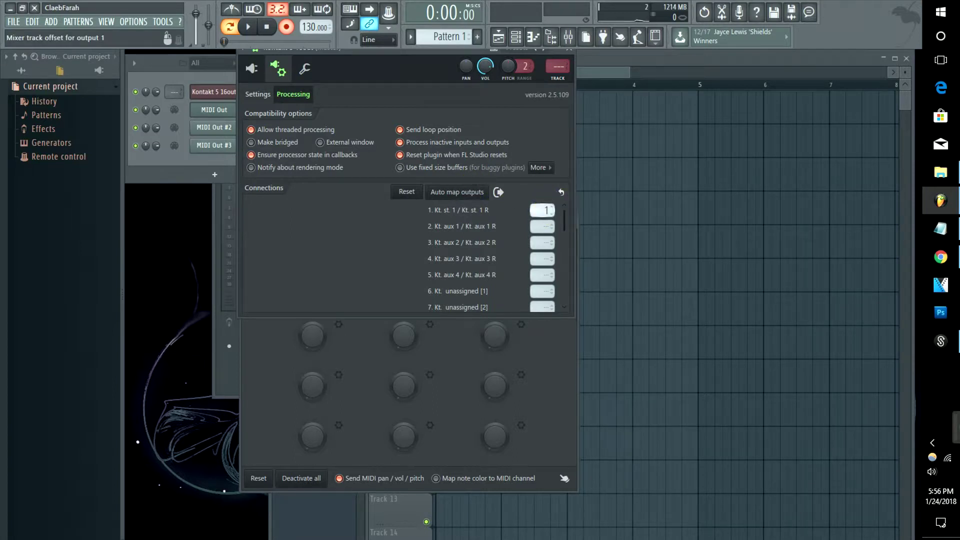
click(550, 215)
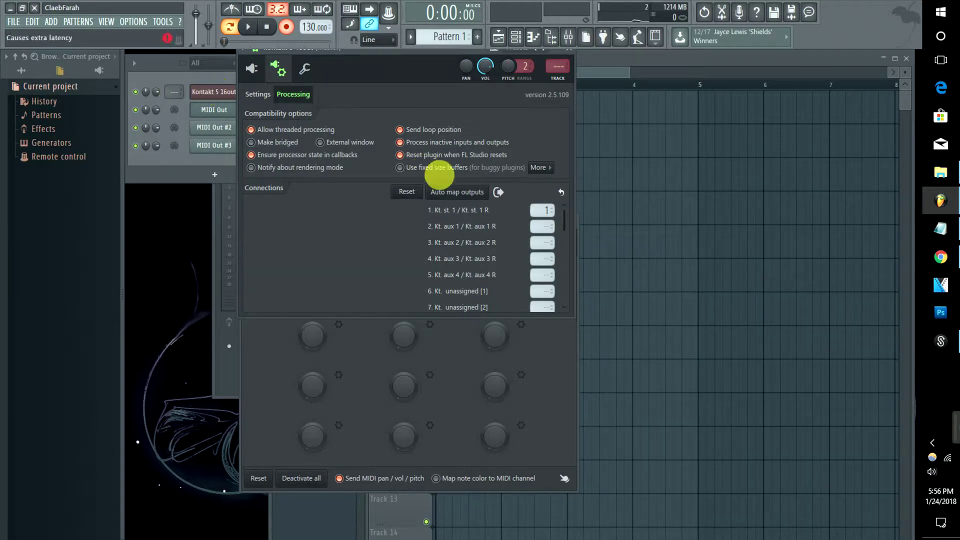
click(443, 192)
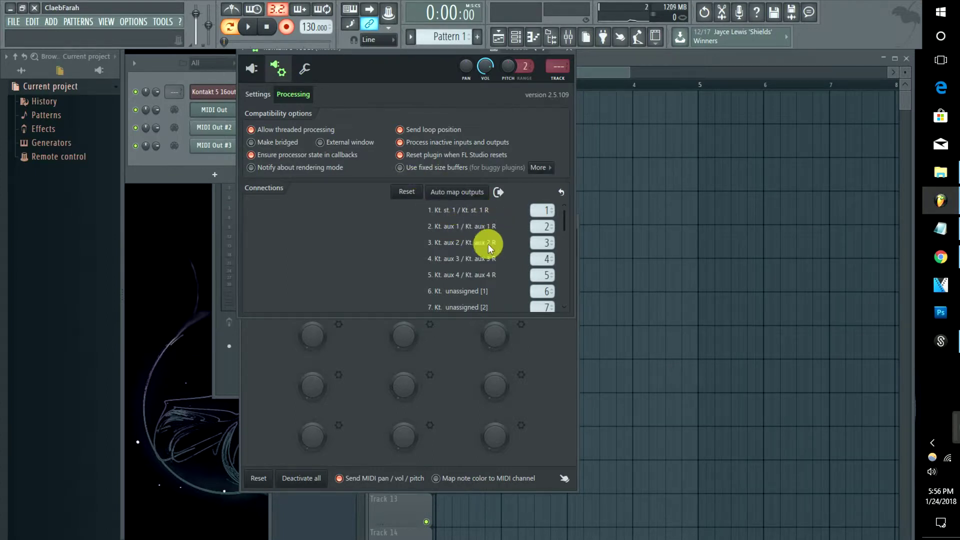
Step: Open the Mixer at Kontakt's insert and audition MIDI Out #2 and #3 on Inserts 6, 8 and 7
click(173, 92)
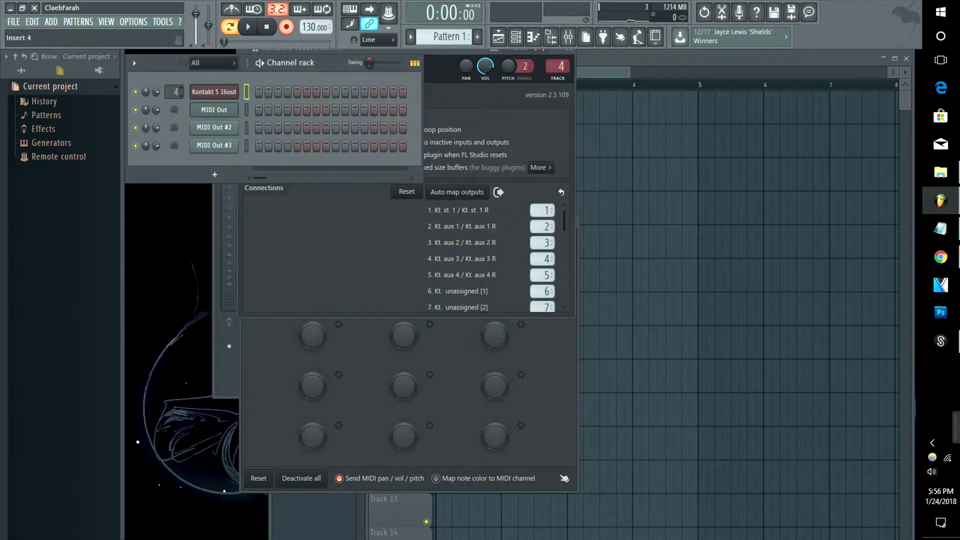
click(172, 92)
drag(408, 158, 659, 161)
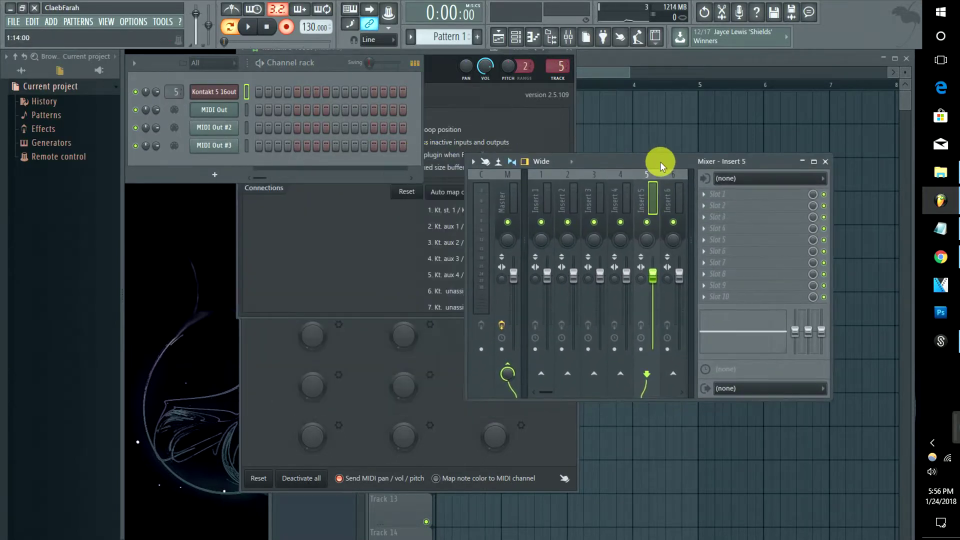
scroll(553, 389, down, 3)
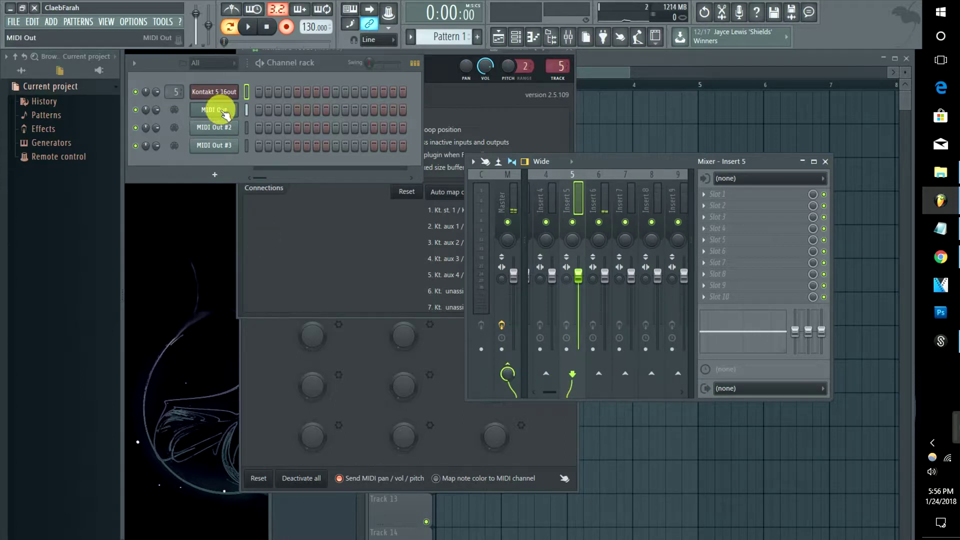
click(594, 206)
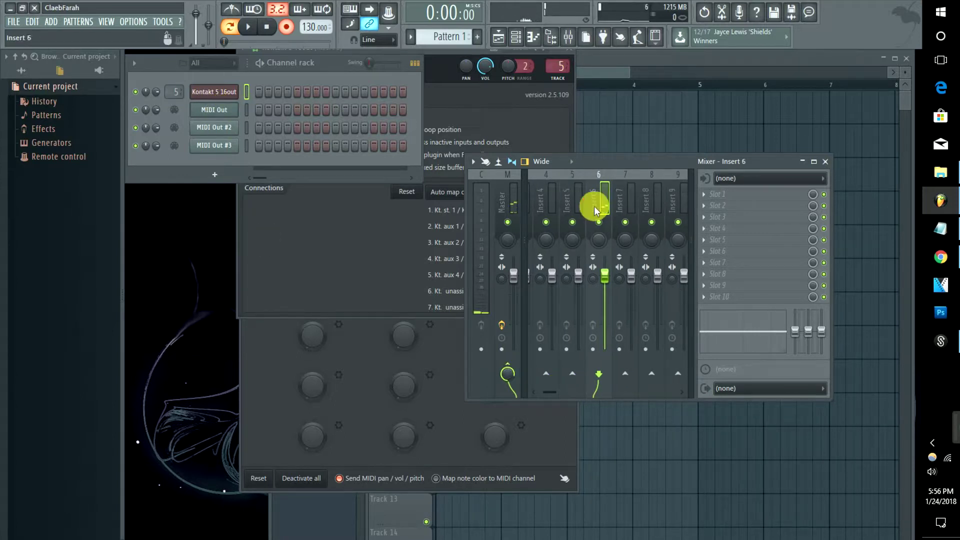
click(221, 135)
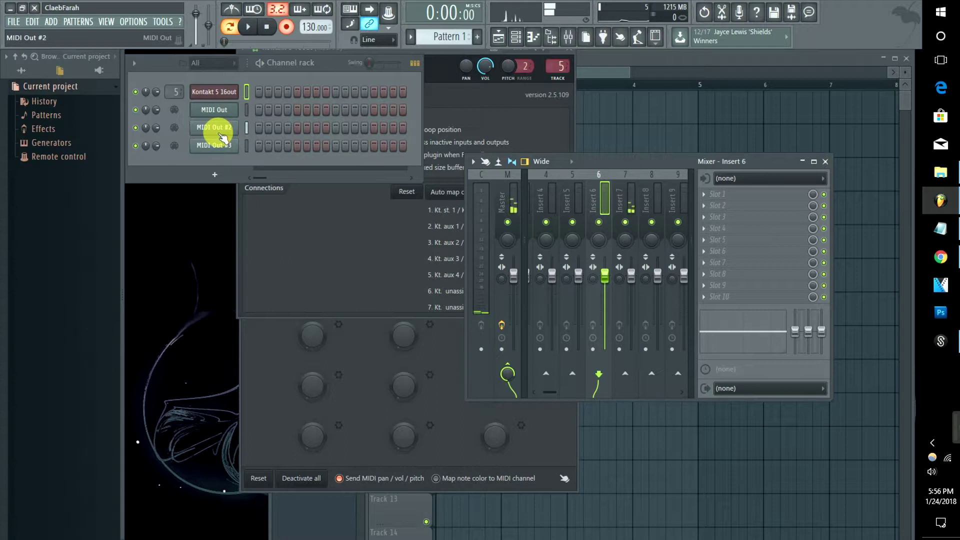
click(646, 210)
click(216, 153)
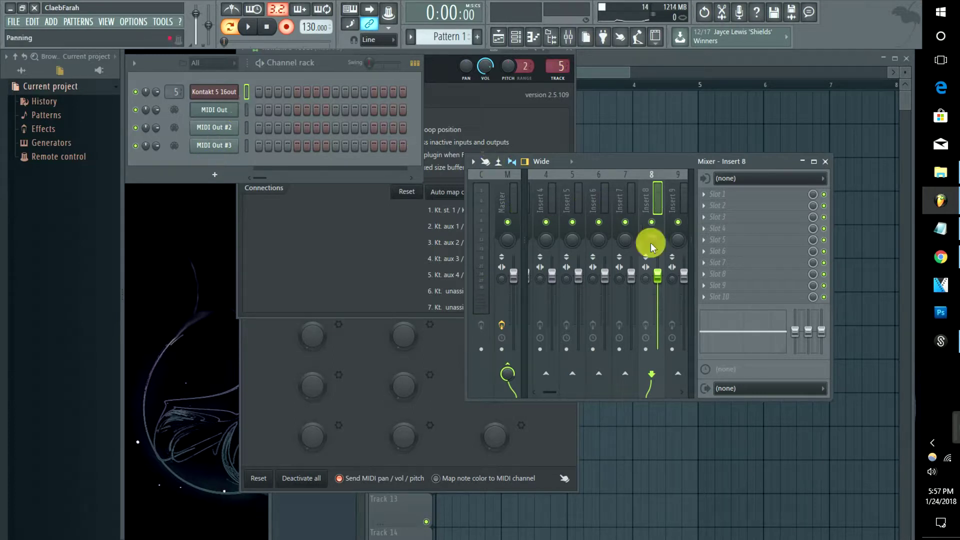
click(622, 205)
click(703, 194)
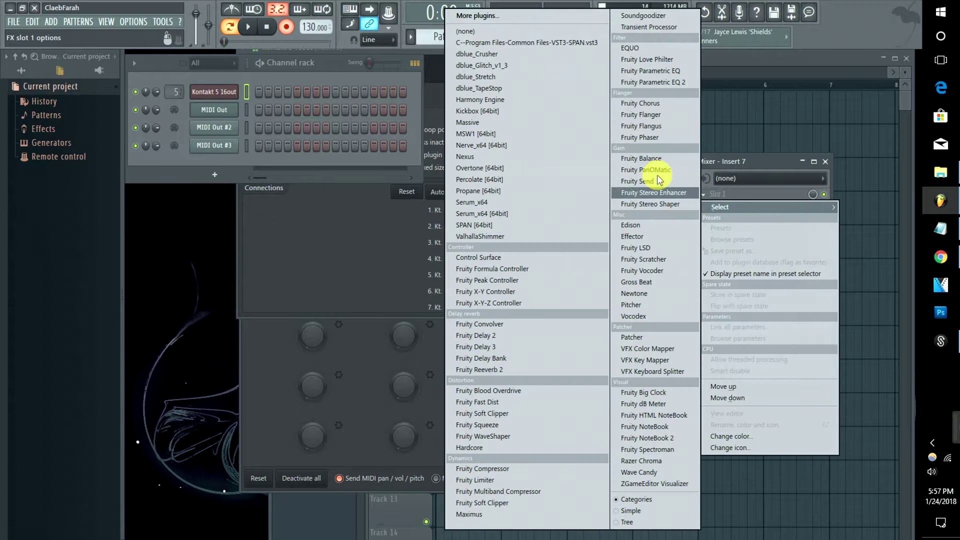
click(776, 163)
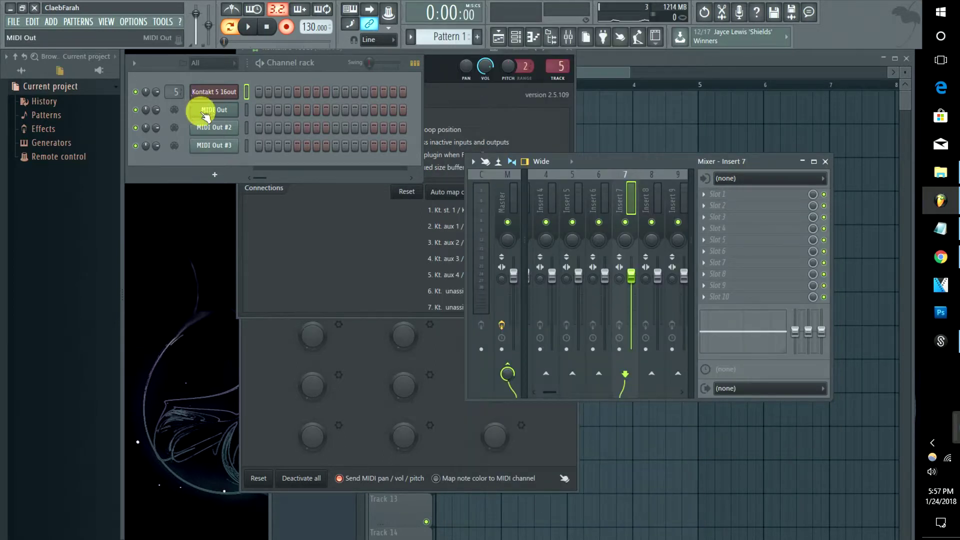
Step: Draw a C5 note at the start of bar 1 in the MIDI Out channel's piano roll
right_click(203, 110)
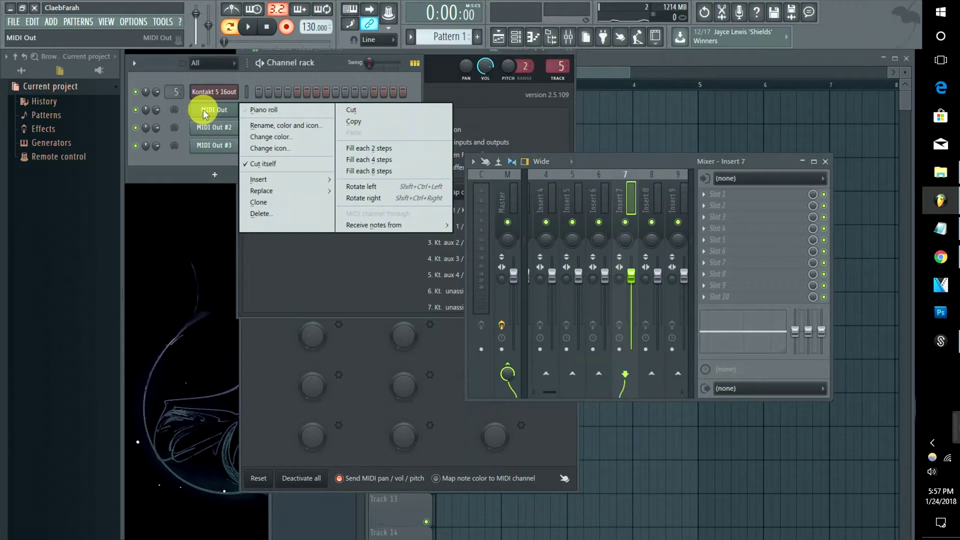
click(260, 111)
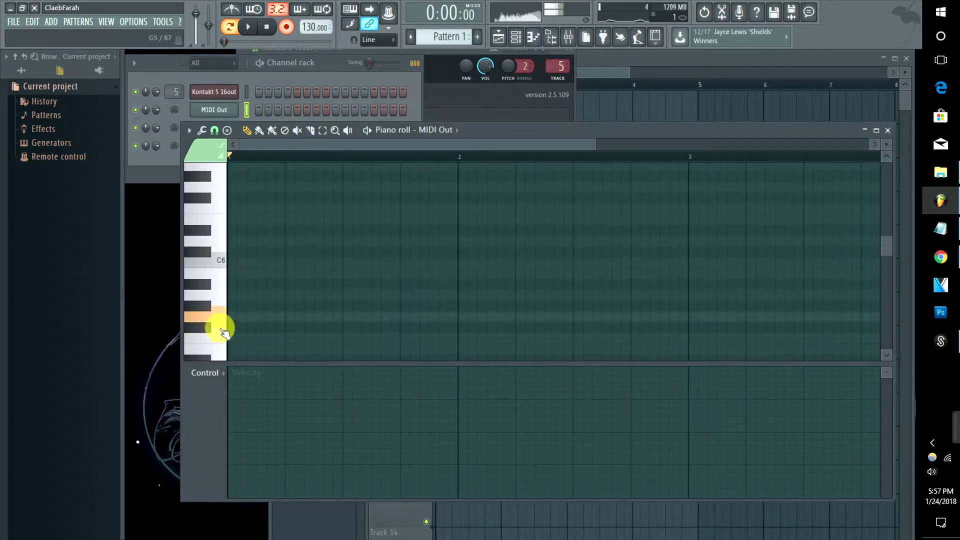
scroll(220, 300, down, 3)
click(253, 321)
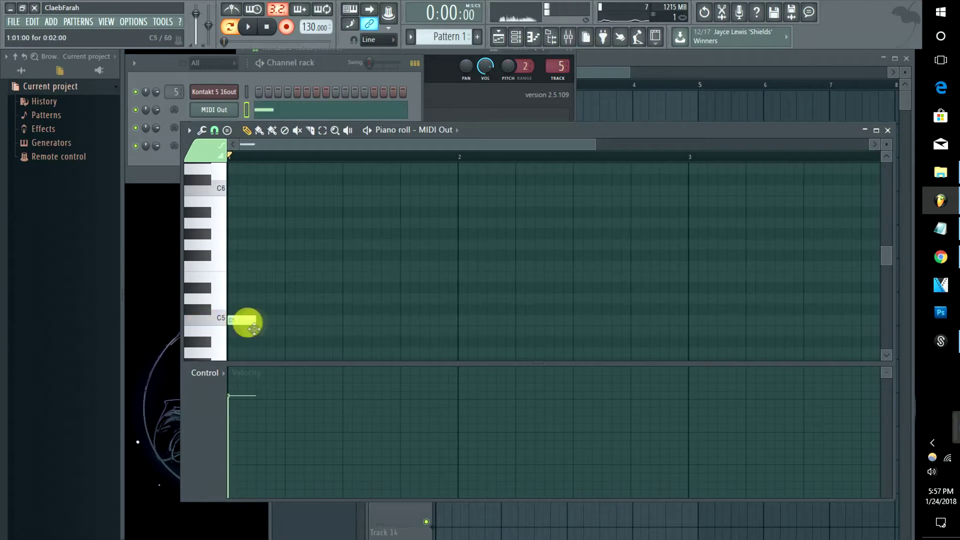
Step: Lengthen the C5 note, then start Pattern 2 in MIDI Out #2's piano roll
drag(255, 320, 767, 214)
key(F5)
click(477, 37)
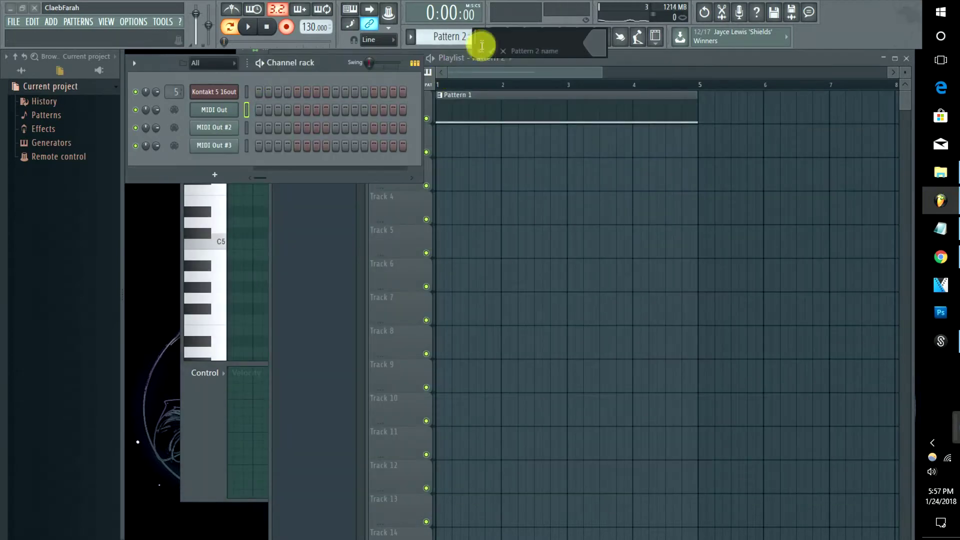
right_click(214, 127)
click(265, 127)
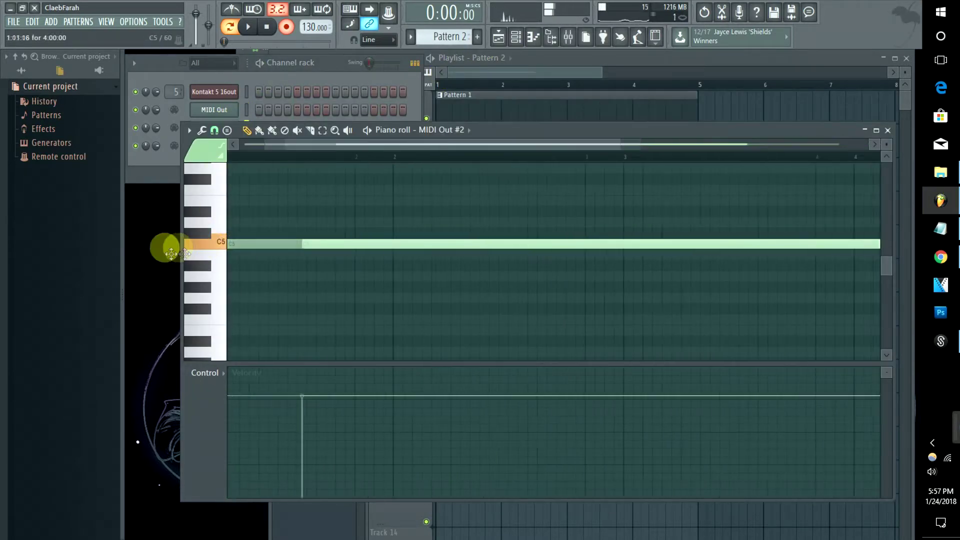
scroll(578, 150, down, 3)
Step: Draw C5, F5, C6 and G5 notes in bar 1 and raise them an octave
right_click(233, 244)
click(232, 243)
click(245, 190)
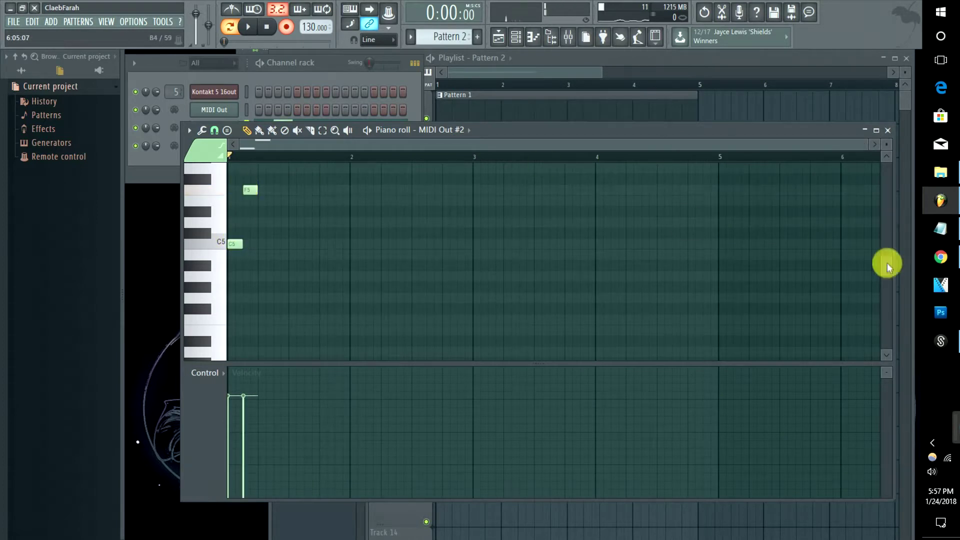
scroll(887, 265, up, 2)
drag(250, 259, 250, 235)
click(262, 182)
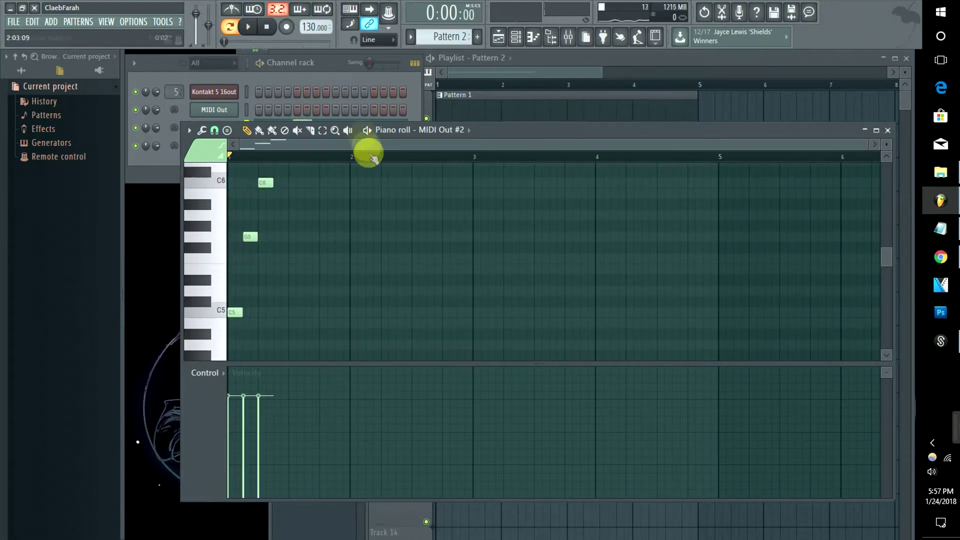
click(278, 236)
key(space)
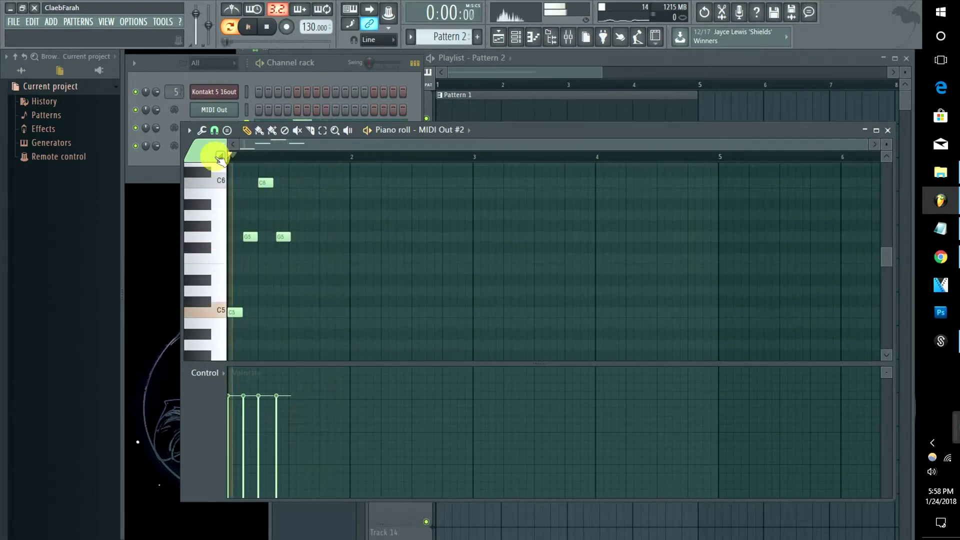
key(ctrl+a)
key(ctrl+Up)
scroll(292, 307, up, 1)
key(space)
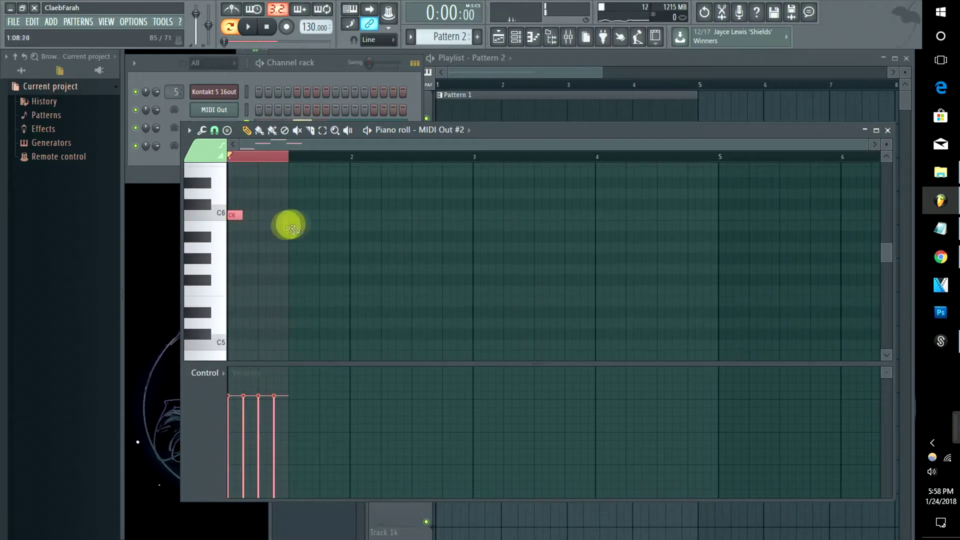
Step: Copy the C7 and G6 notes to bar 2 with C7 lowered to B6, and add A5 and E6 in bar 3
double_click(291, 229)
click(525, 197)
drag(300, 226, 356, 226)
scroll(878, 253, up, 2)
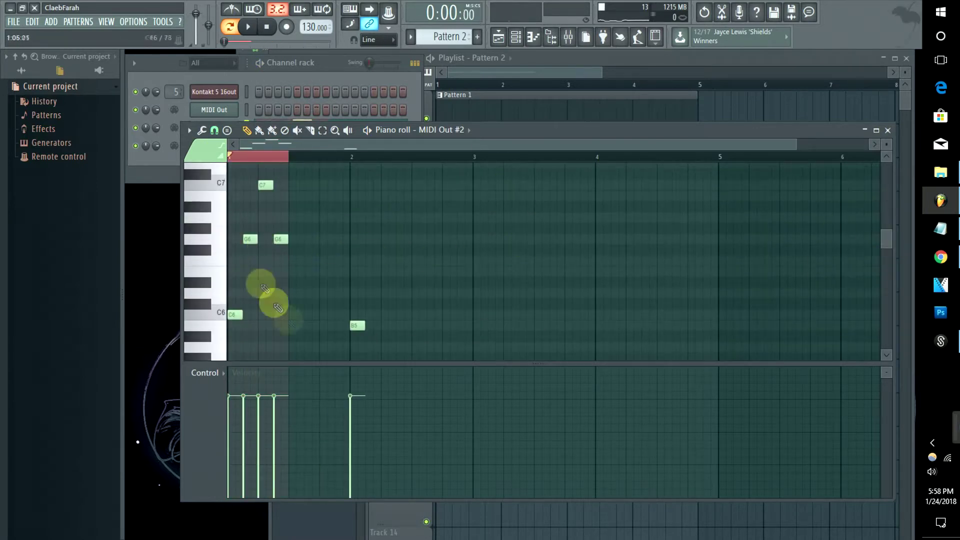
drag(278, 307, 249, 189)
drag(246, 240, 368, 240)
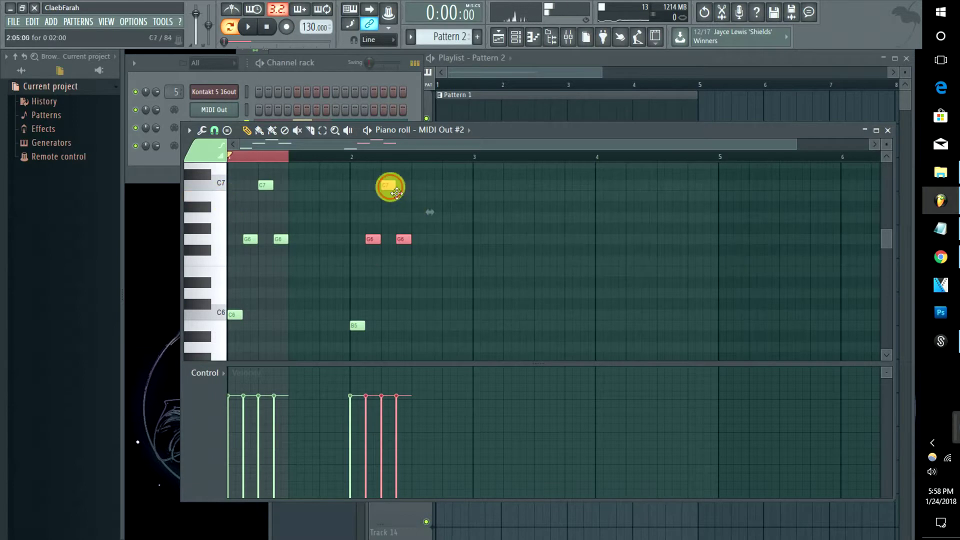
mouse_move(396, 192)
mouse_down()
mouse_move(386, 182)
mouse_move(389, 195)
mouse_up()
click(477, 346)
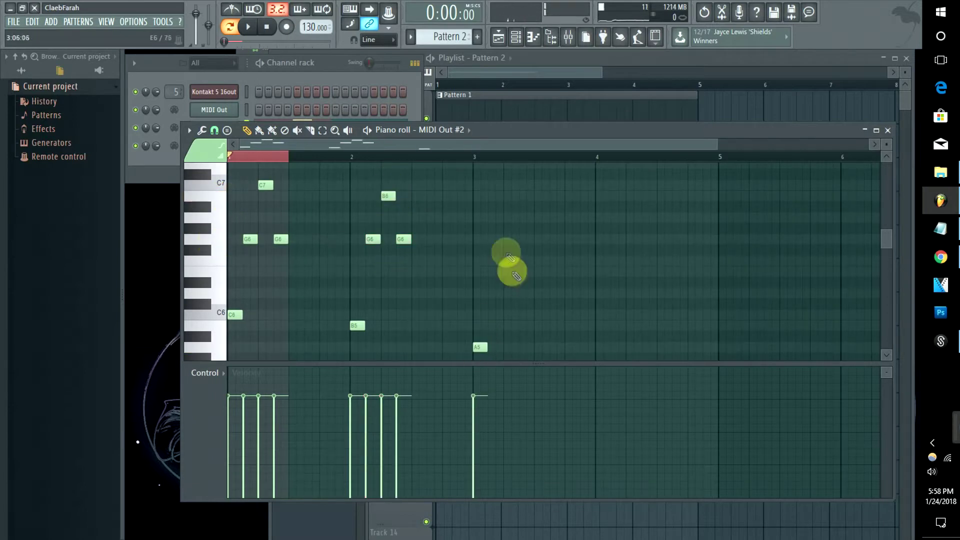
click(511, 271)
Step: Shift E6 earlier, add A6 above it, fill bar 4 including a G6, and select all notes
key(space)
click(231, 152)
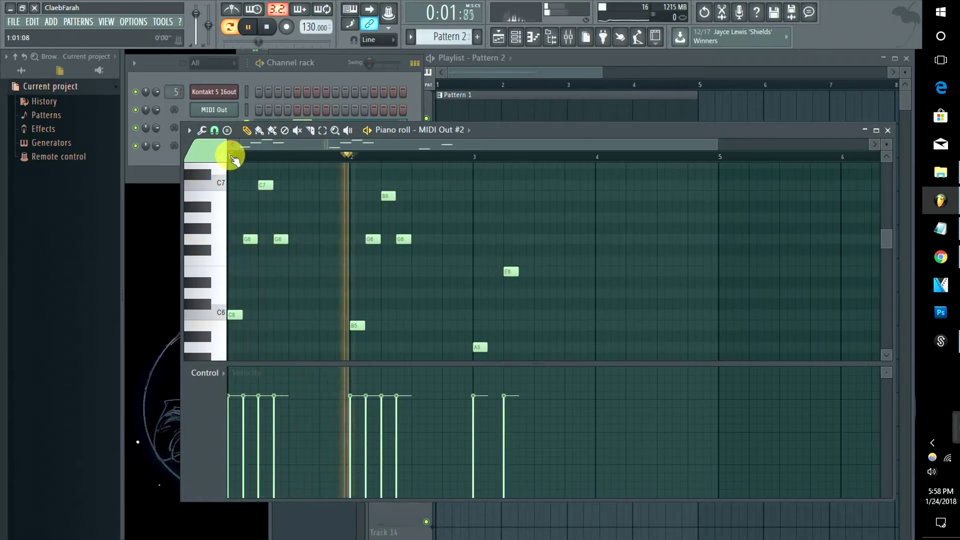
drag(520, 256, 504, 256)
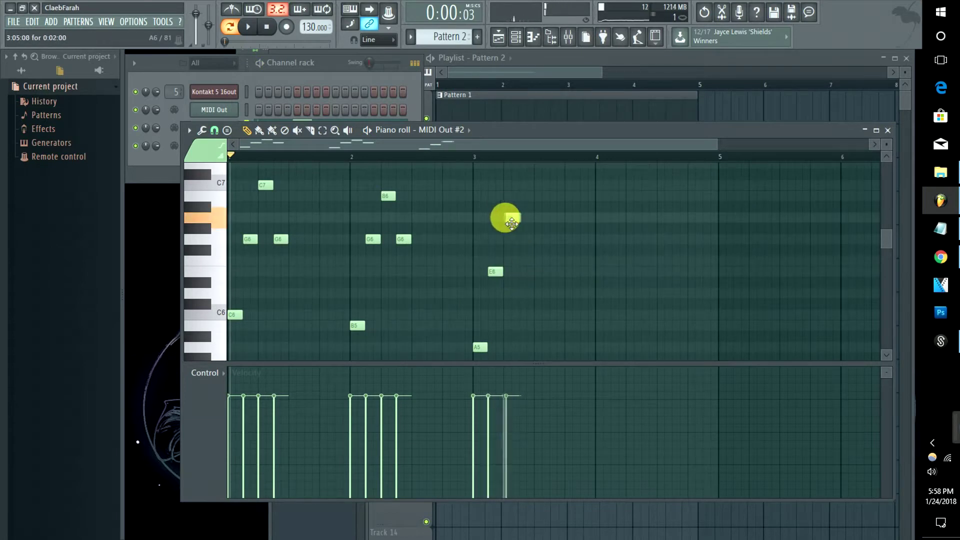
drag(511, 222, 510, 222)
scroll(597, 340, down, 3)
click(596, 317)
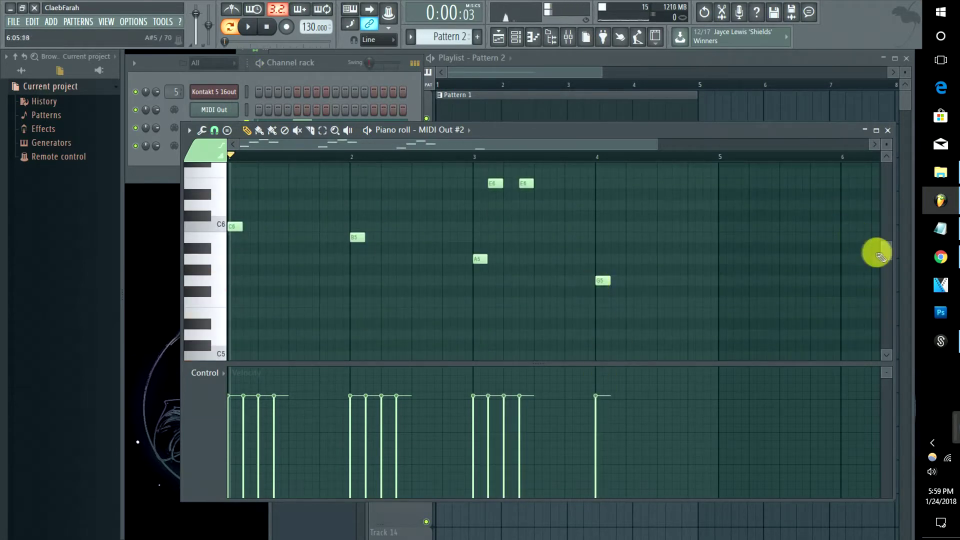
scroll(222, 293, up, 3)
drag(625, 214, 629, 235)
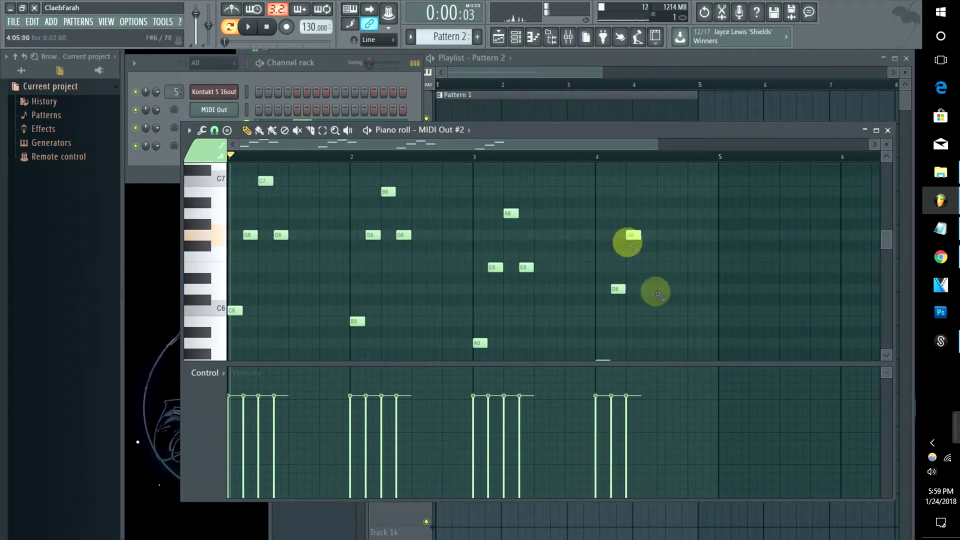
click(646, 288)
key(ctrl+a)
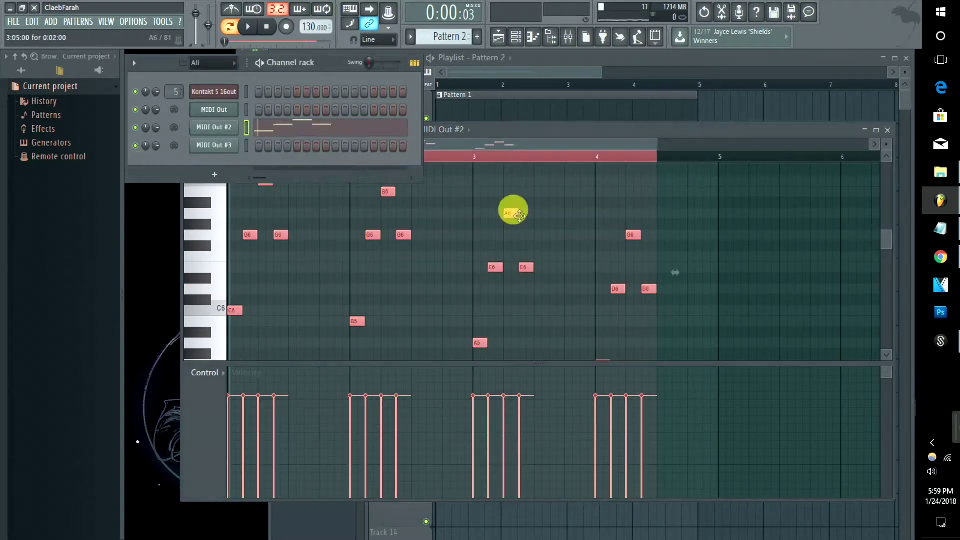
Step: Start Pattern 3 in MIDI Out #3's piano roll
click(439, 118)
click(484, 39)
right_click(214, 146)
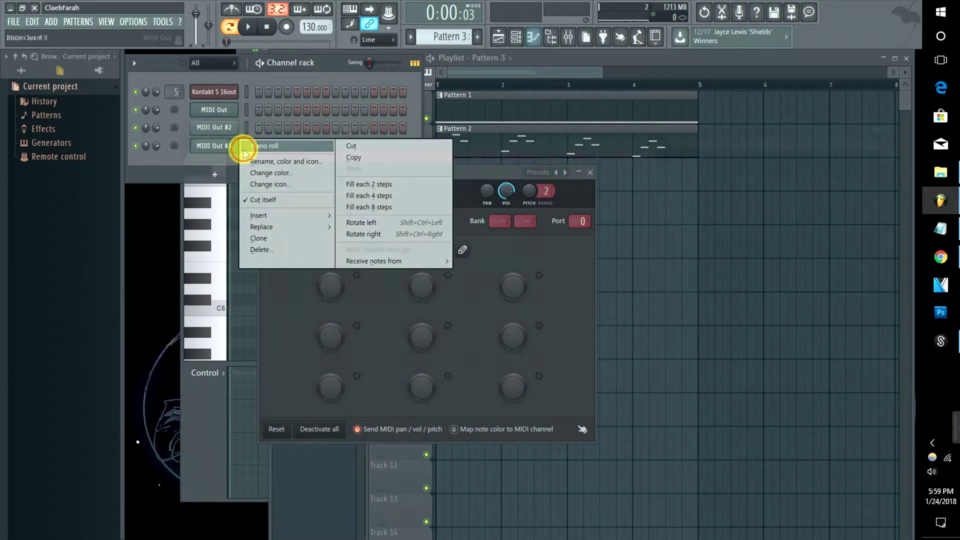
click(270, 143)
Step: Snap the B6, E6, A6, D6 and G6 notes to the starts of bars 1–4 and delete the extras
right_click(283, 235)
drag(265, 180, 235, 181)
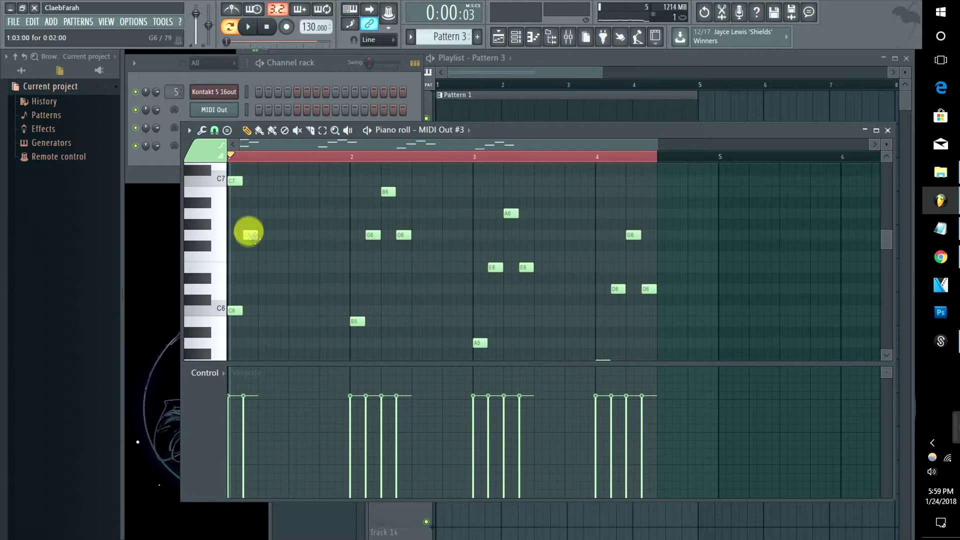
drag(248, 233, 233, 235)
right_click(413, 234)
drag(373, 235, 356, 236)
click(390, 191)
drag(390, 192, 359, 191)
drag(491, 267, 476, 267)
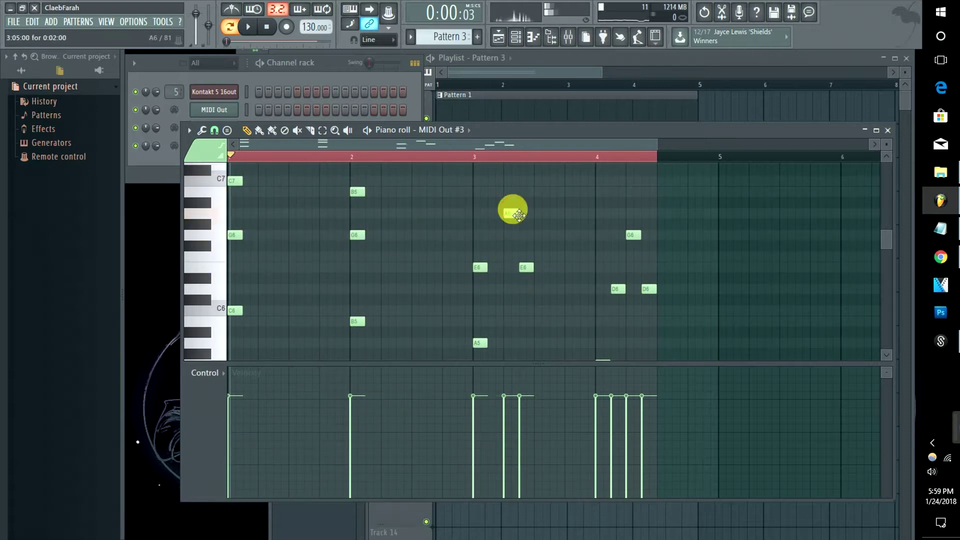
drag(509, 213, 480, 213)
drag(616, 288, 602, 290)
drag(634, 234, 598, 235)
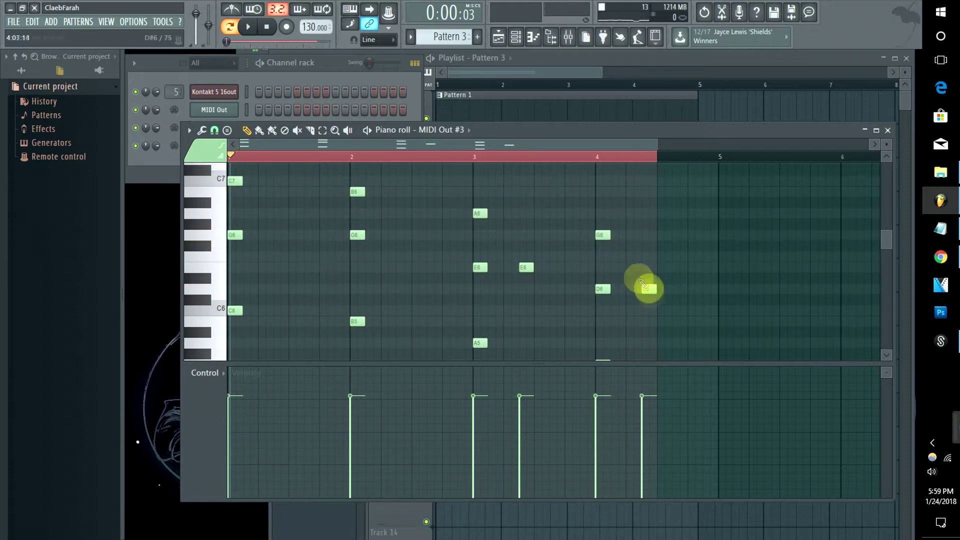
right_click(648, 289)
right_click(526, 268)
Step: Lengthen every note to fill its bar and transpose the chords down three octaves
key(ctrl+a)
drag(487, 268, 589, 272)
key(ctrl+Down)
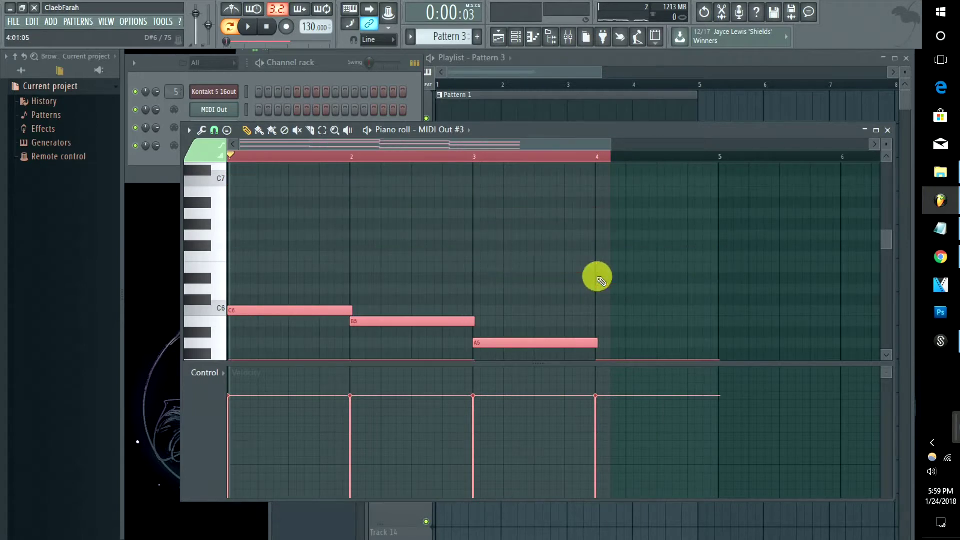
key(ctrl+Down)
scroll(886, 258, down, 5)
key(space)
scroll(882, 268, down, 5)
key(ctrl+Down)
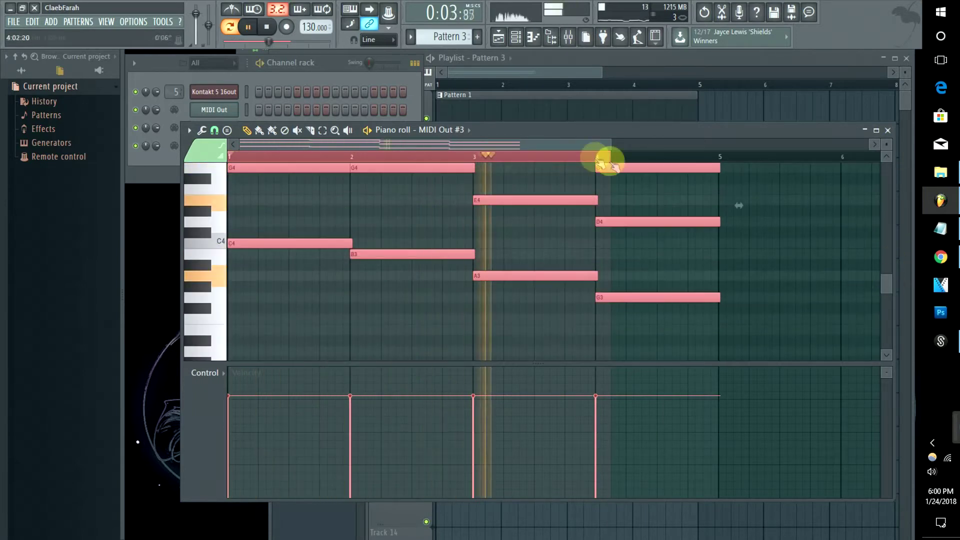
key(F5)
key(l)
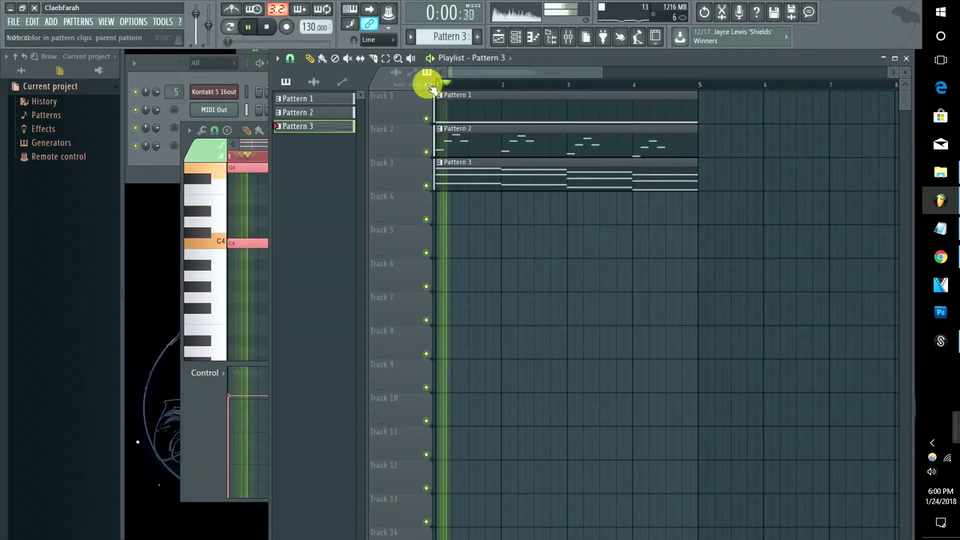
key(space)
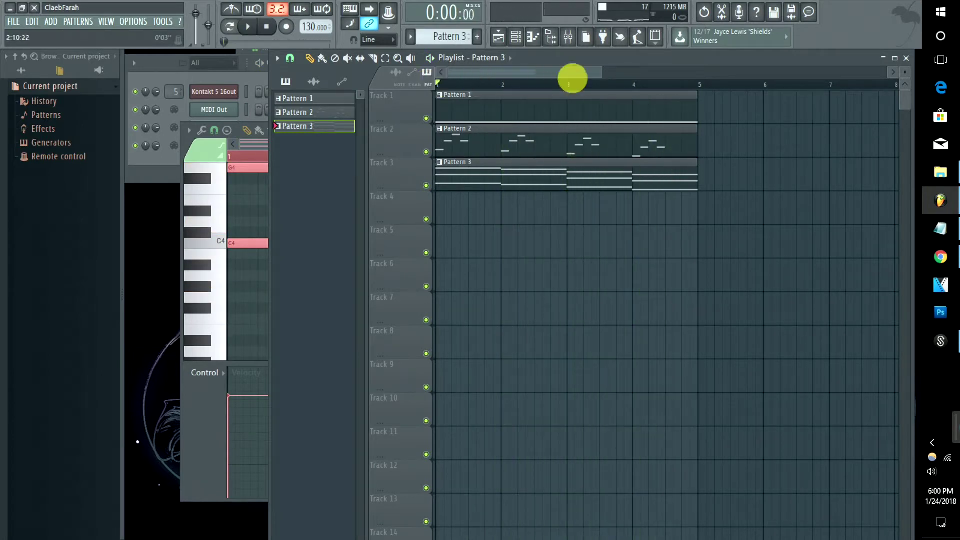
click(245, 78)
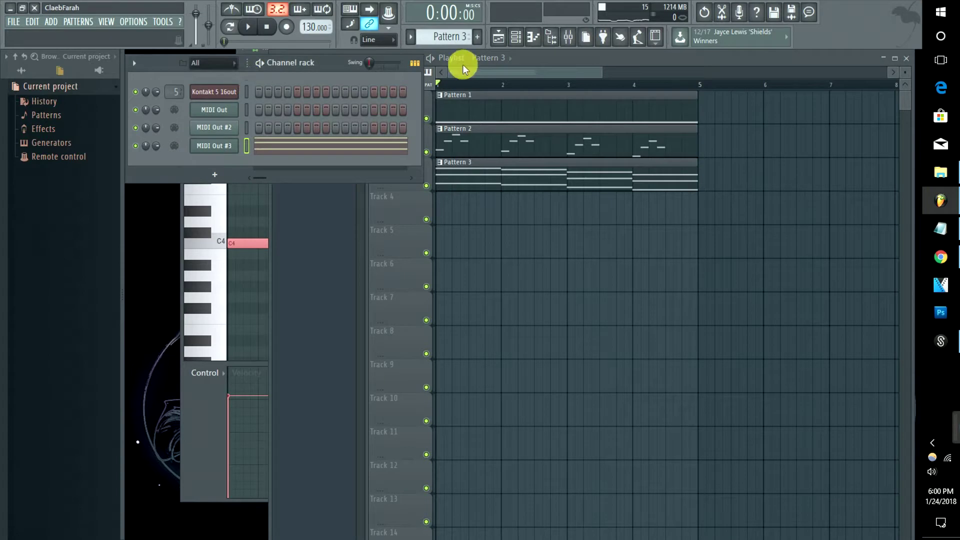
click(323, 212)
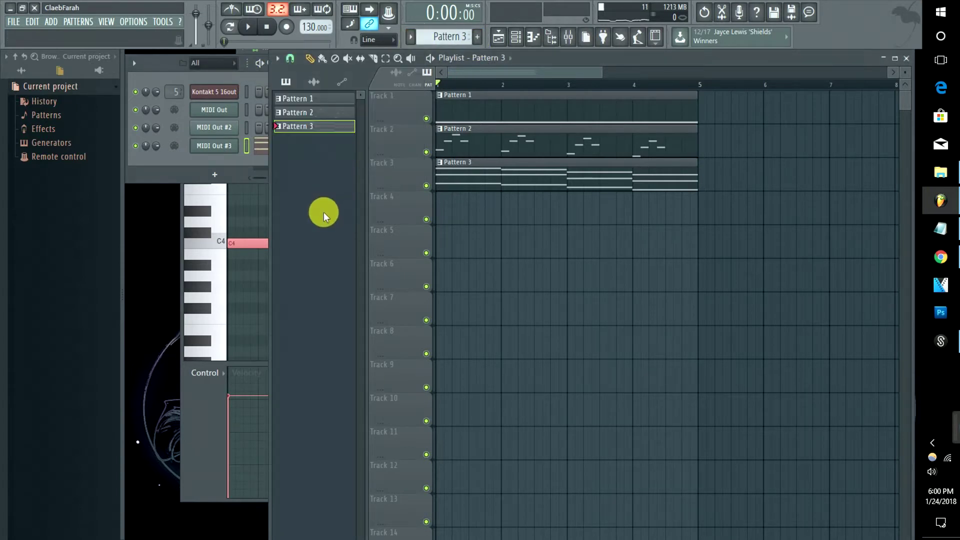
click(317, 113)
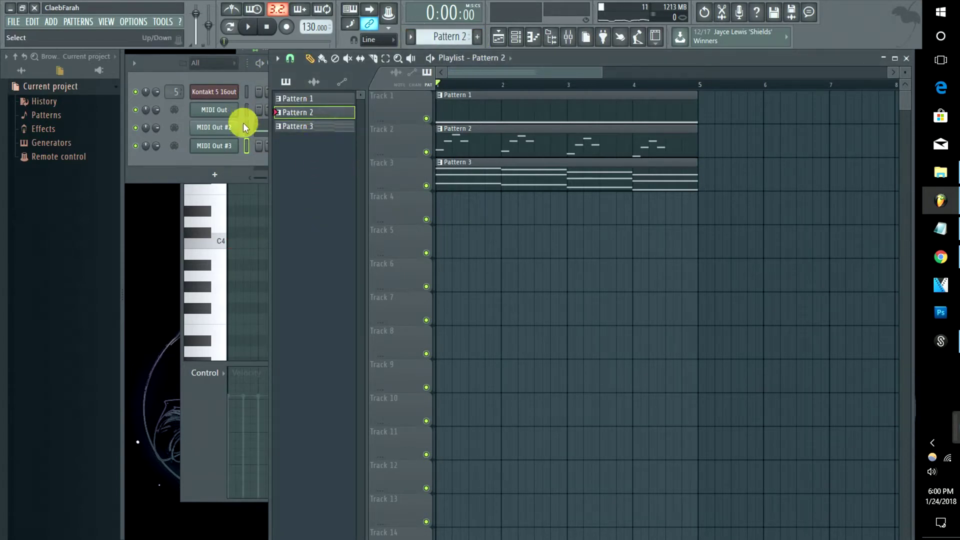
click(223, 156)
key(space)
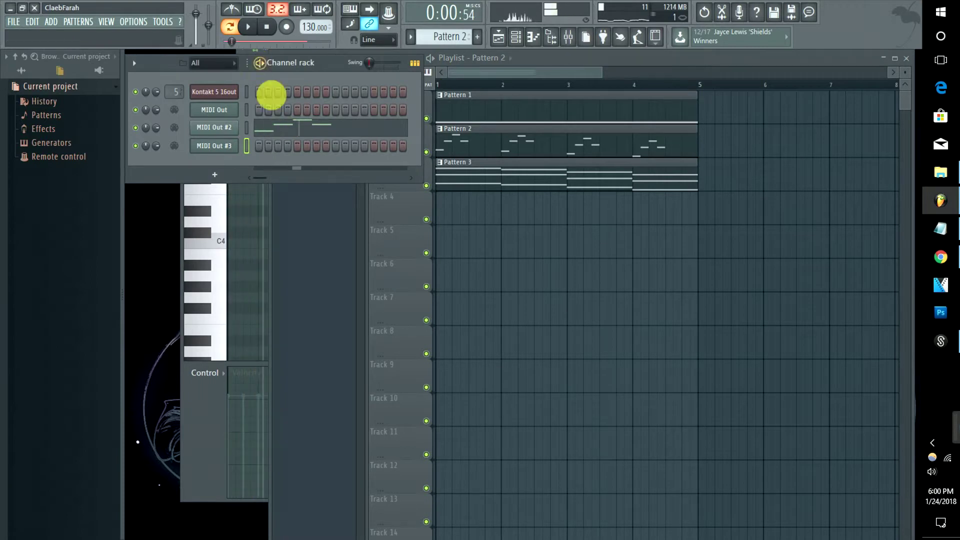
click(471, 74)
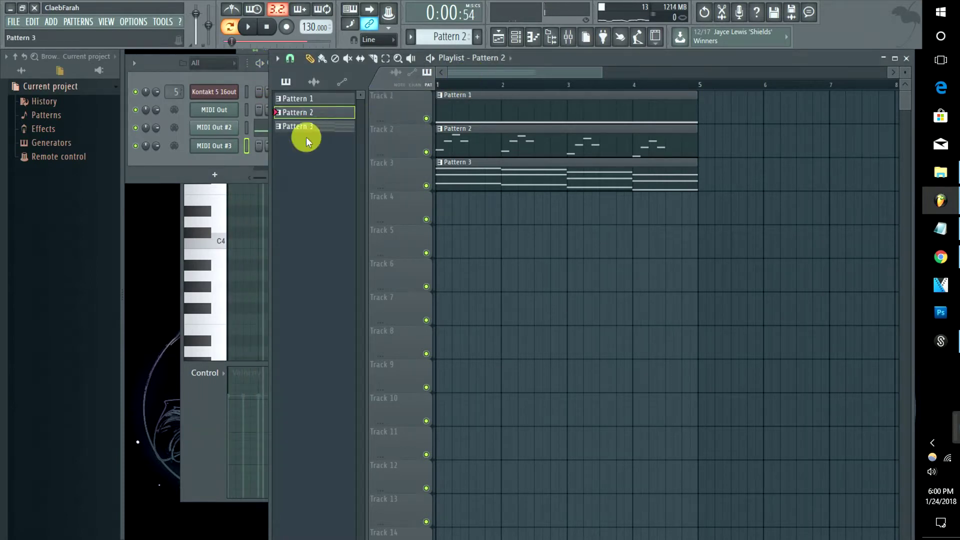
click(300, 126)
click(258, 66)
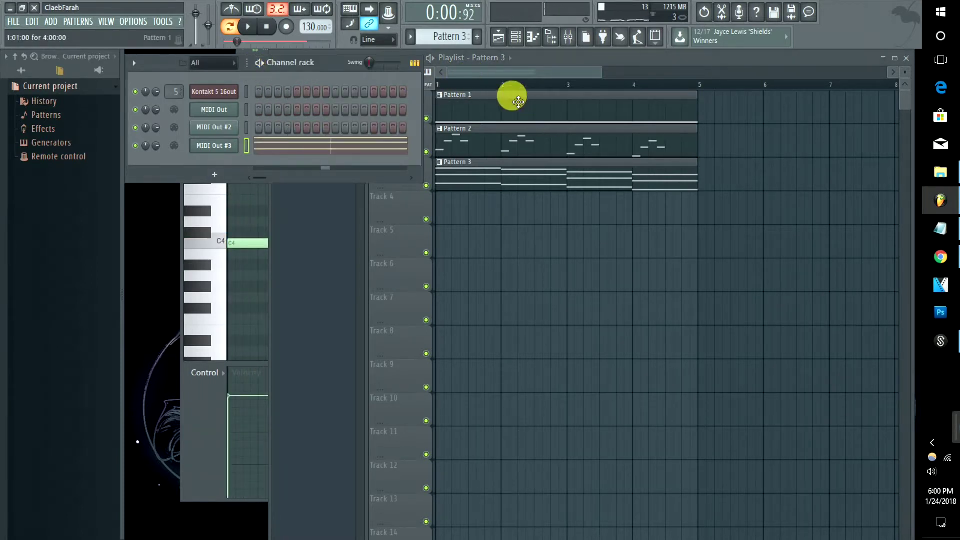
click(500, 58)
click(342, 100)
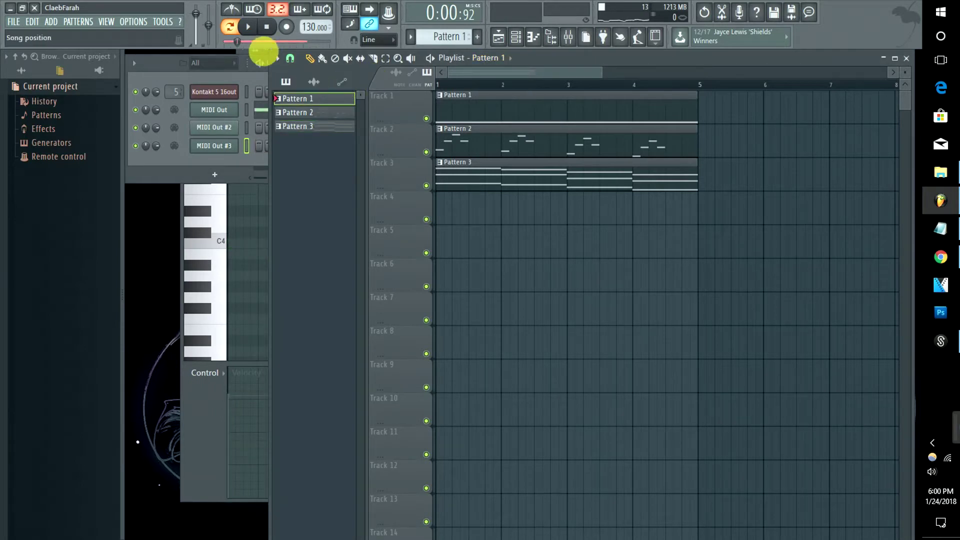
key(space)
click(263, 63)
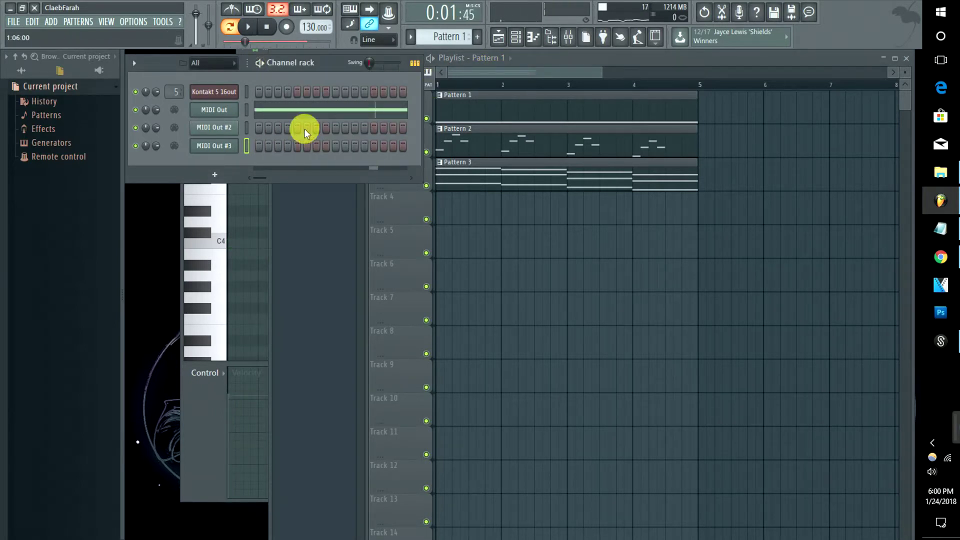
click(431, 89)
key(space)
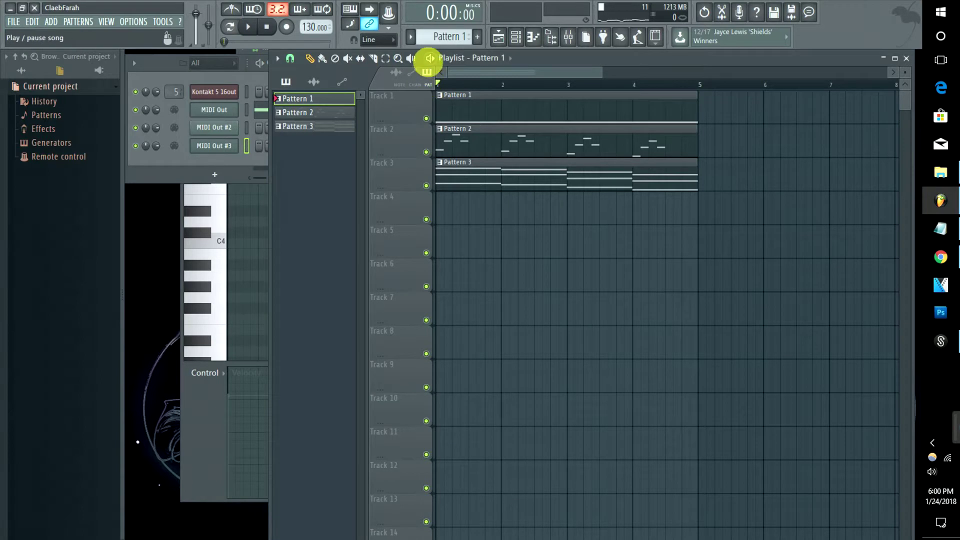
key(space)
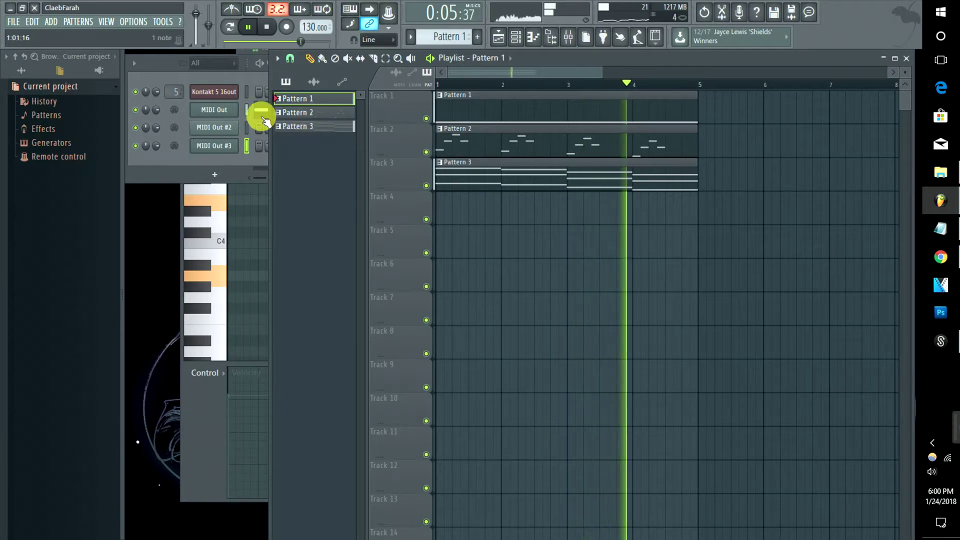
key(space)
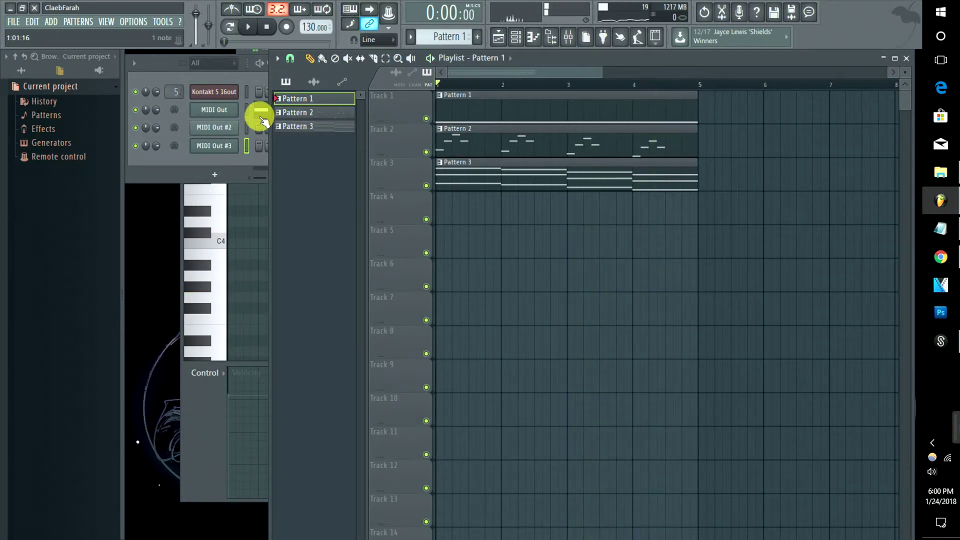
Step: Open the Mixer and load ValhallaShimmer into Insert 7's first effect slot
click(216, 128)
click(177, 92)
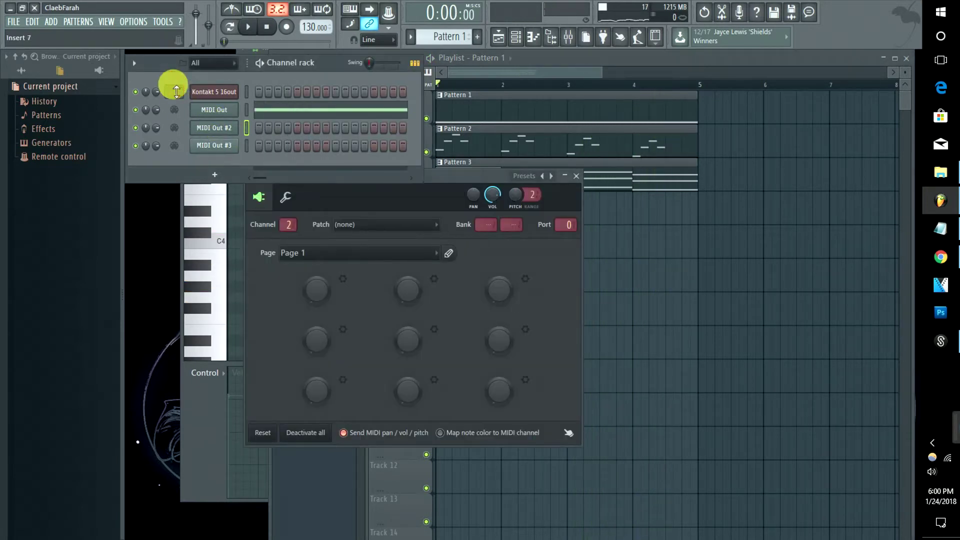
click(176, 92)
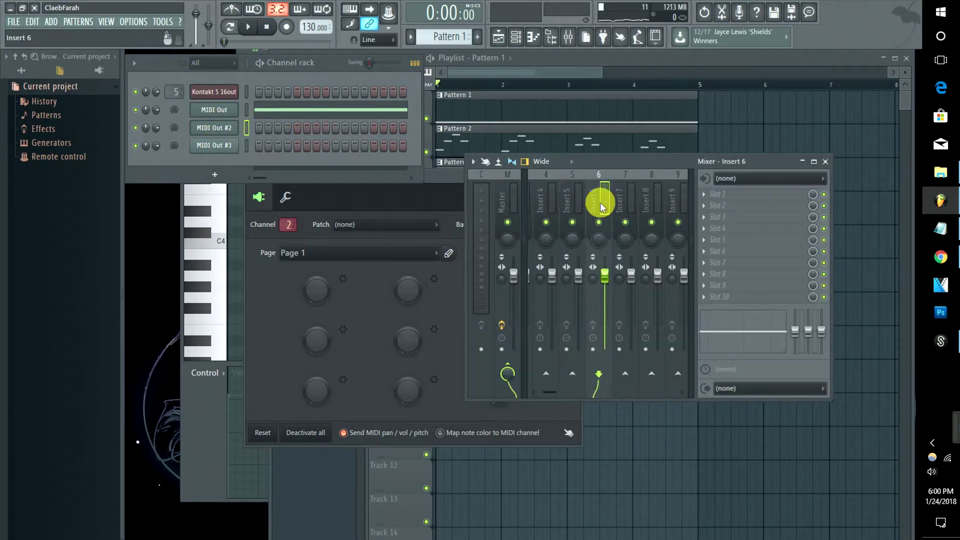
click(619, 205)
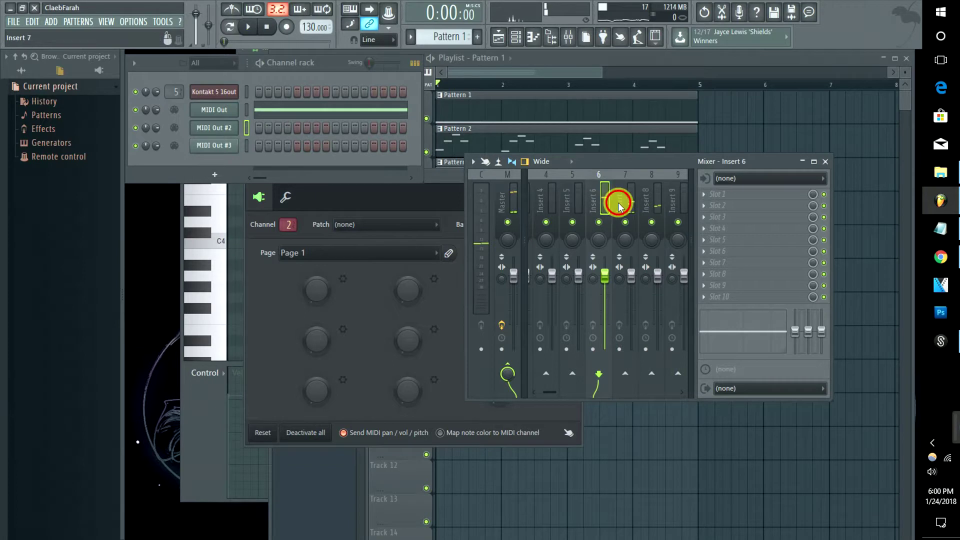
right_click(706, 194)
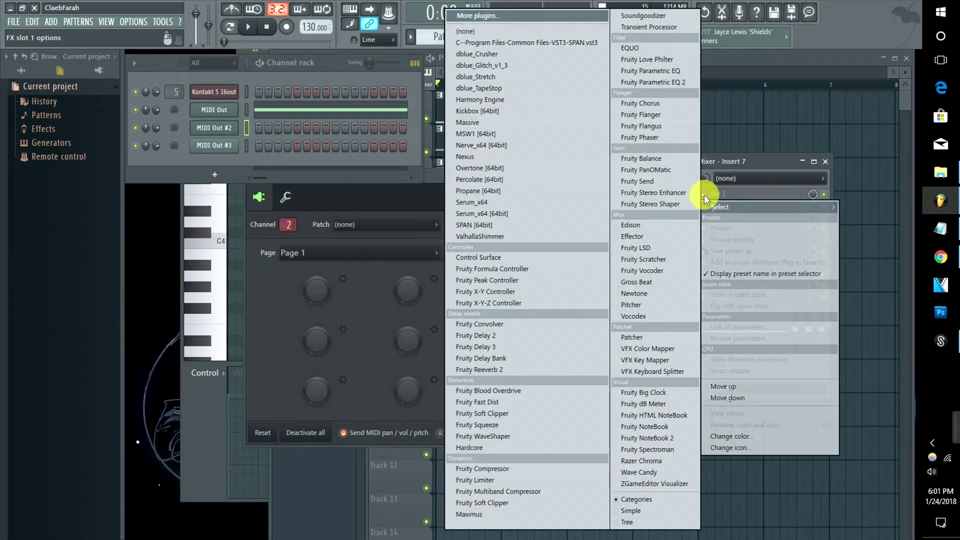
click(530, 235)
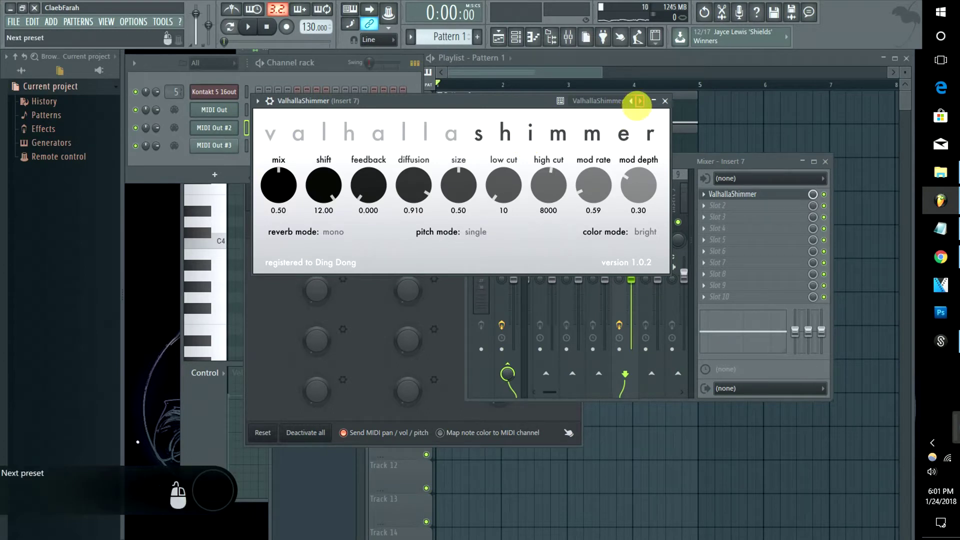
click(639, 102)
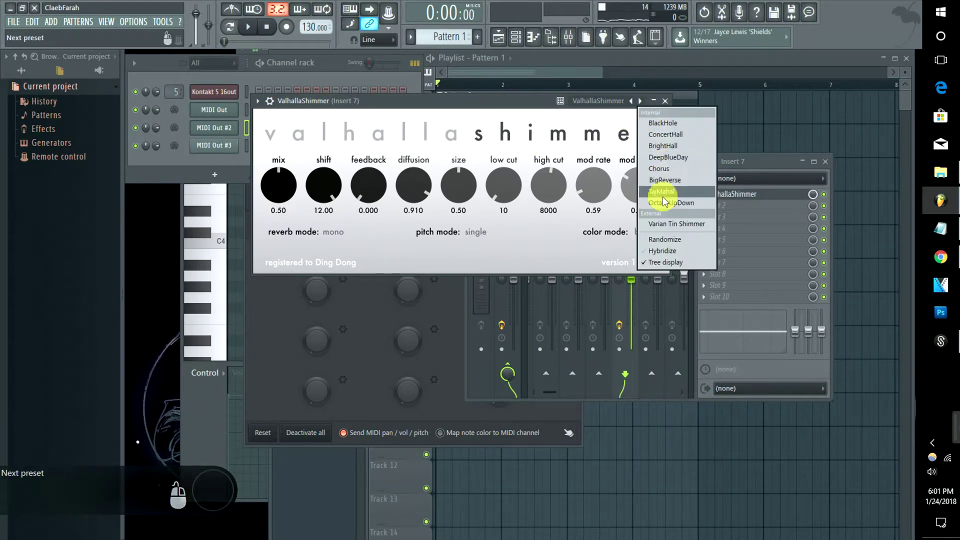
Step: Apply the Varian Tin Shimmer preset and briefly play the song from the Playlist
click(668, 230)
click(488, 74)
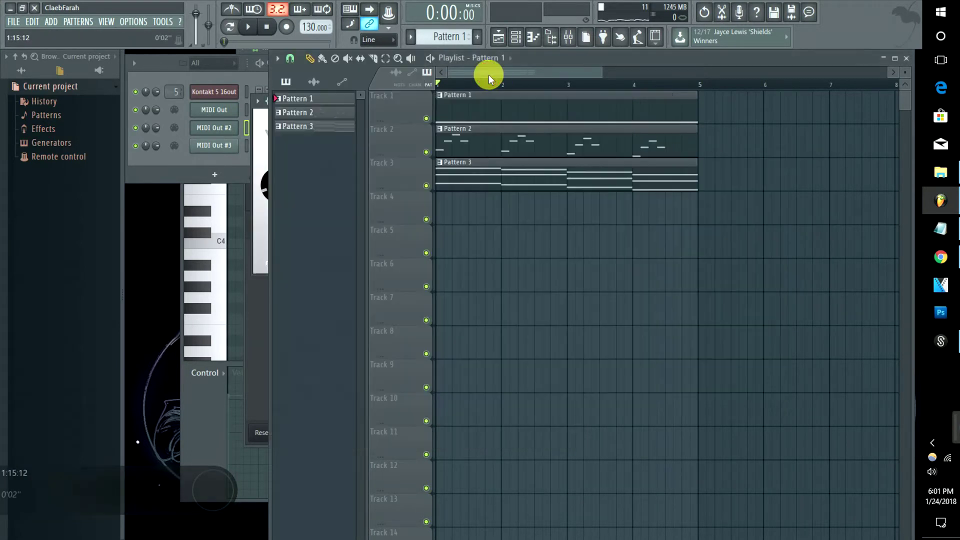
key(space)
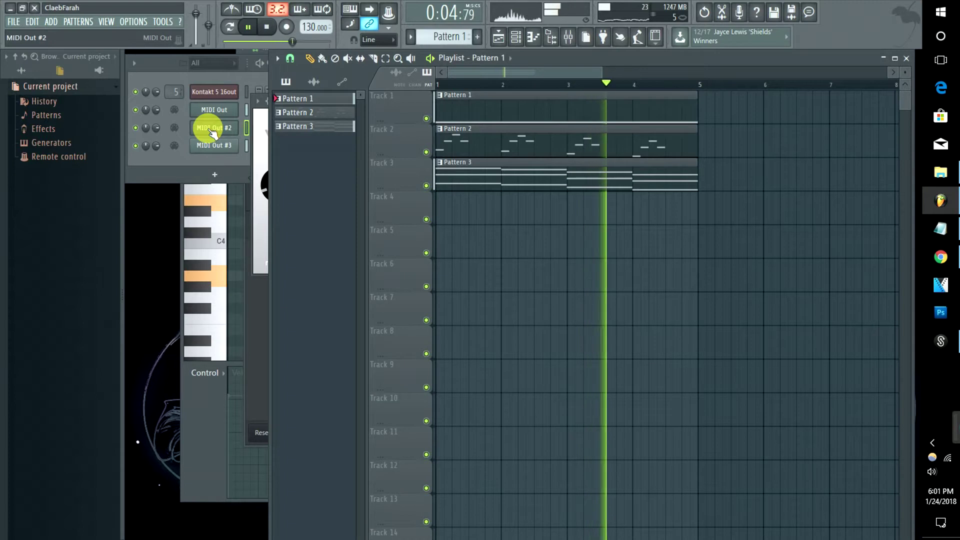
key(space)
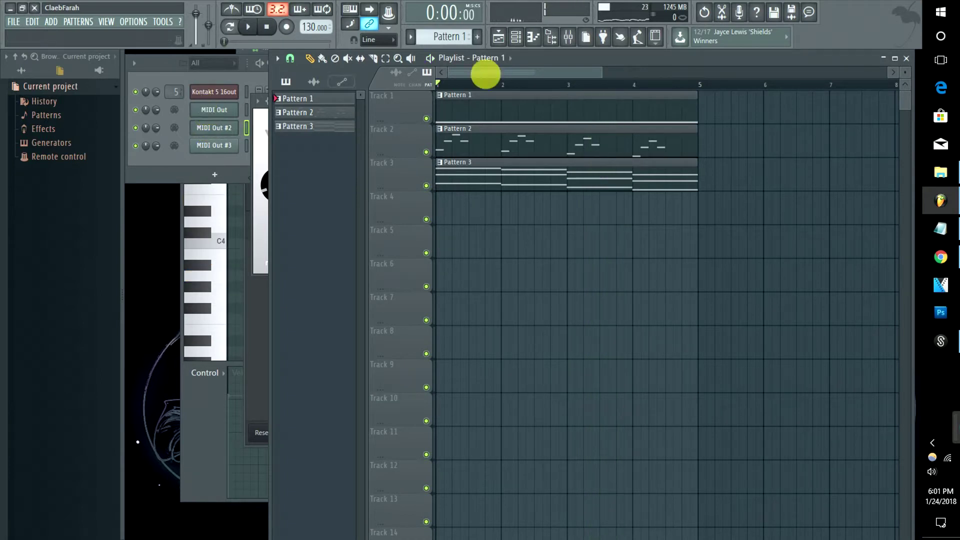
Step: Load Fruity Limiter into Insert 6's first effect slot
double_click(174, 93)
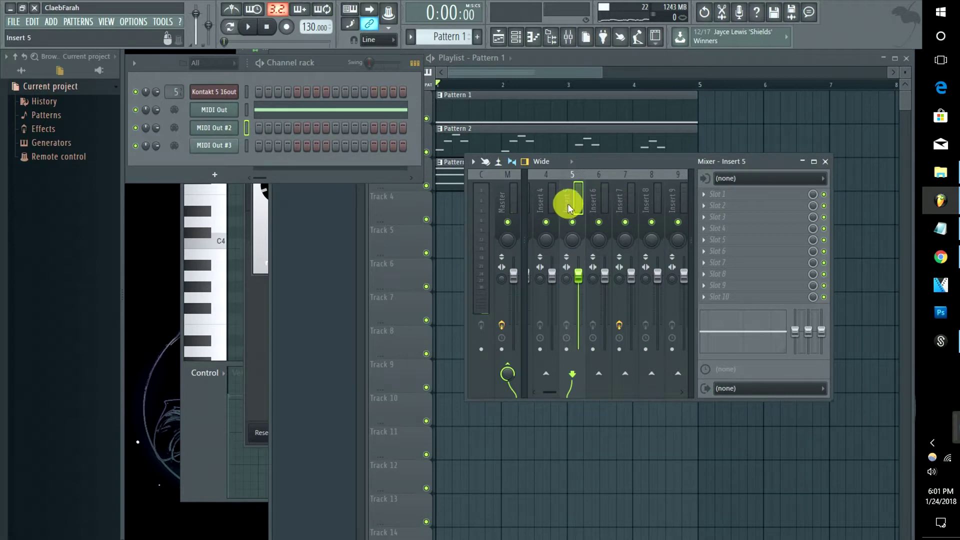
click(590, 207)
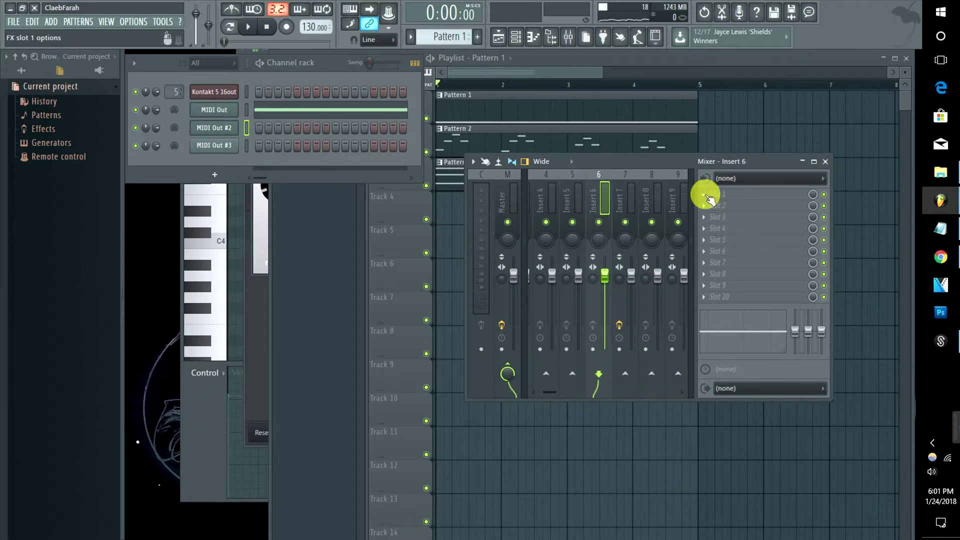
click(706, 196)
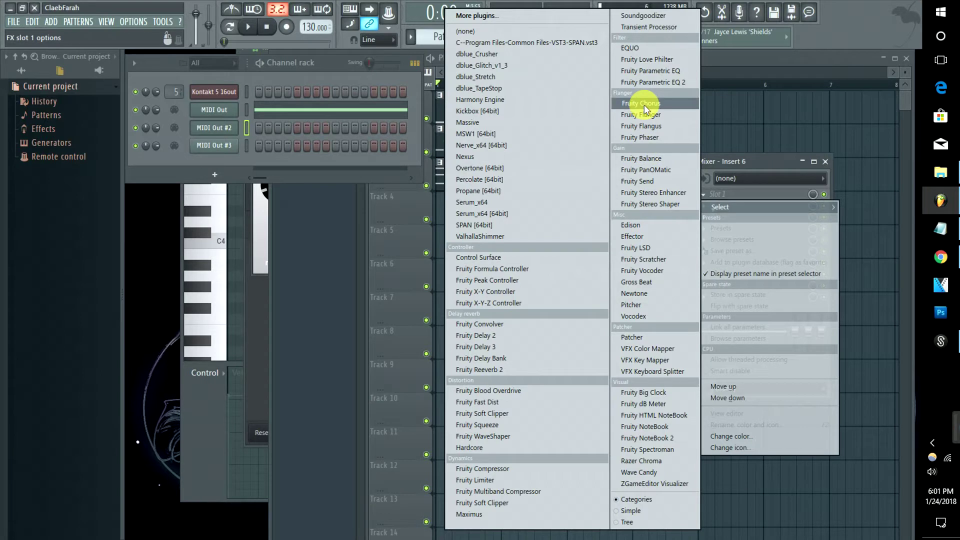
click(481, 481)
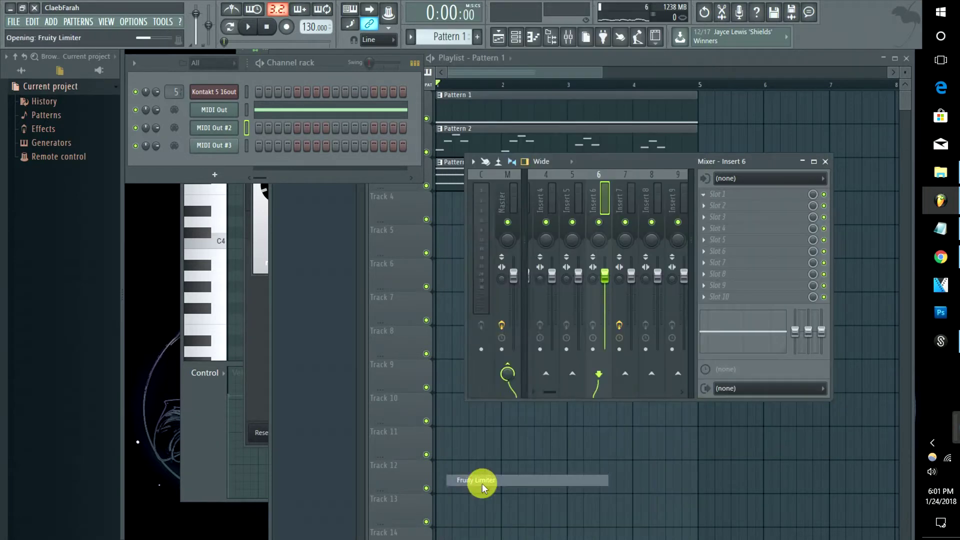
Step: During playback, lower the limiter's ceiling and raise its gain, ending in limit mode
click(266, 67)
key(space)
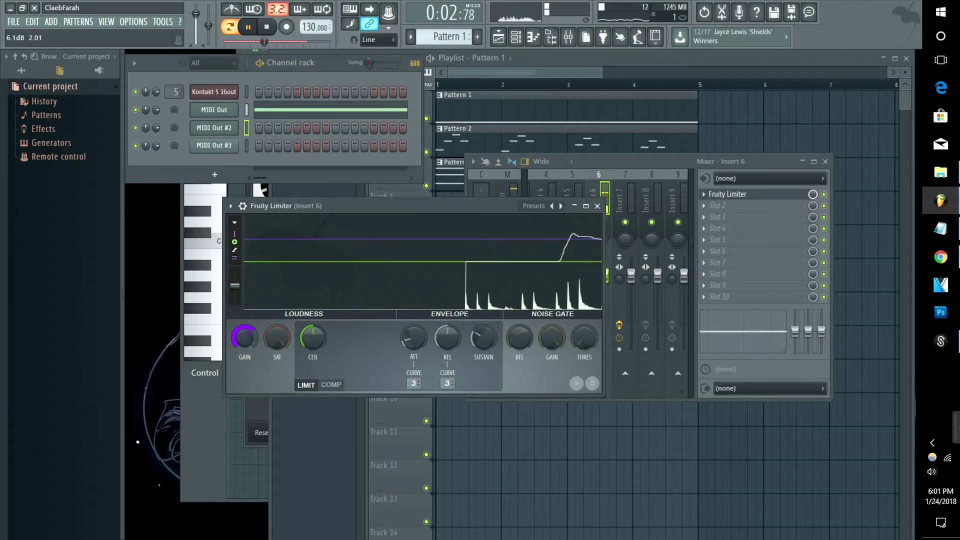
drag(313, 338, 313, 349)
click(330, 385)
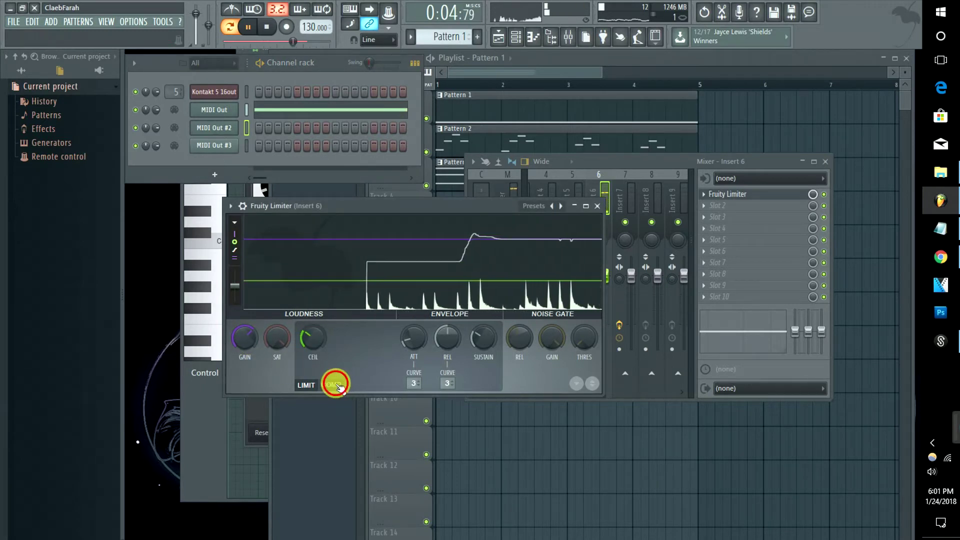
mouse_move(239, 342)
mouse_down()
mouse_move(240, 319)
mouse_move(310, 344)
mouse_up()
click(309, 385)
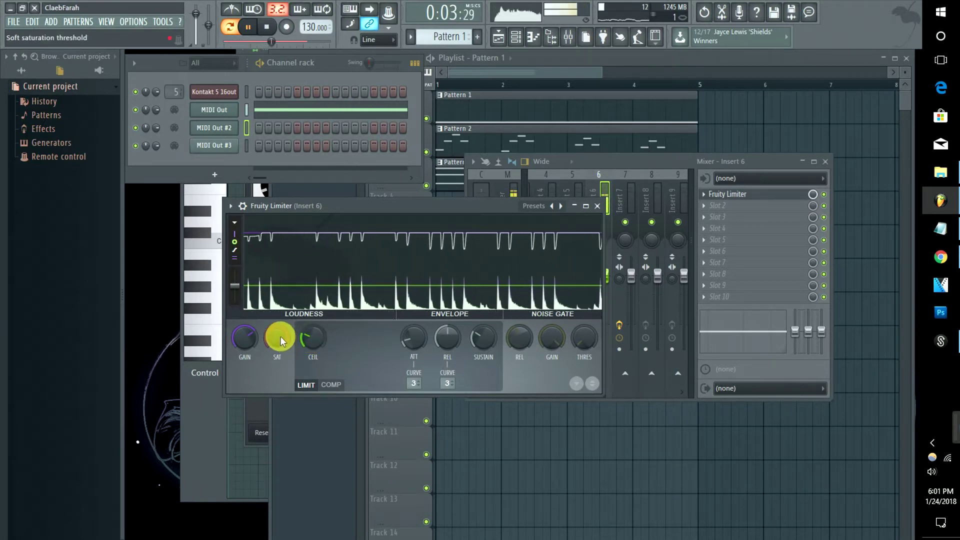
Step: Make Pattern 3 the current pattern and view MIDI Out #3's notes
click(487, 70)
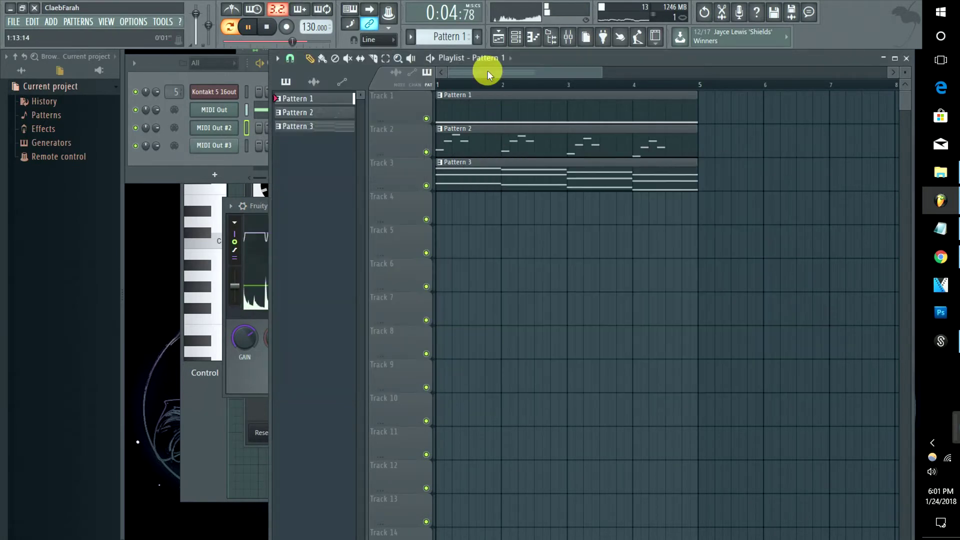
click(320, 113)
click(310, 127)
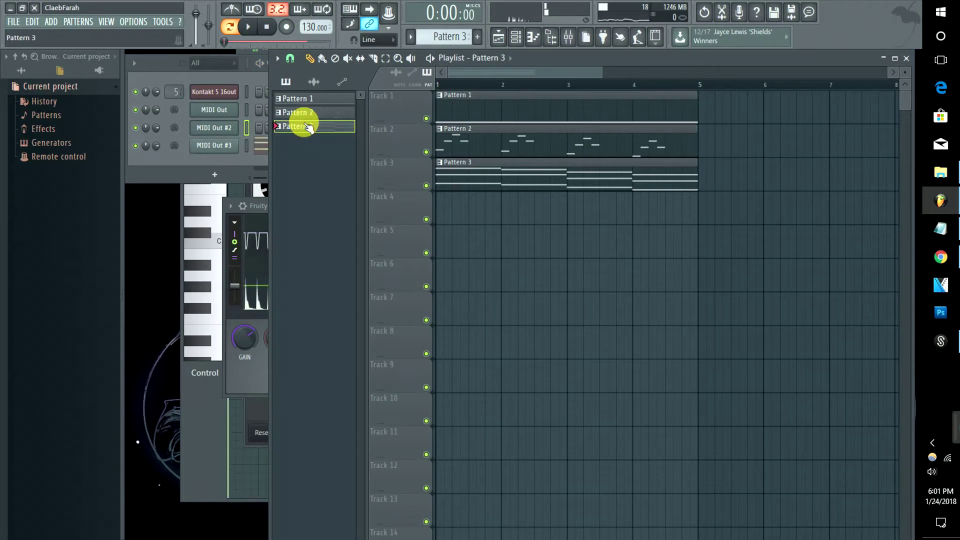
click(233, 148)
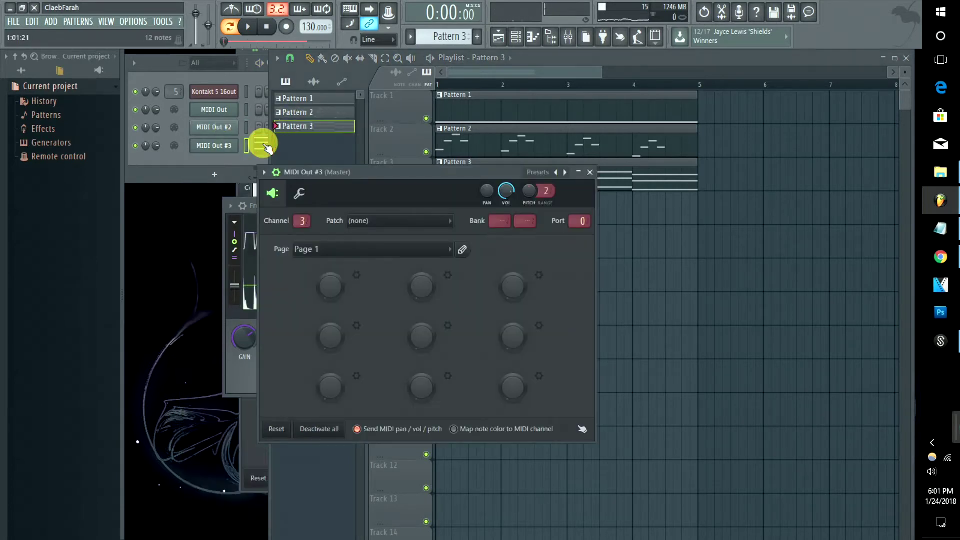
click(261, 145)
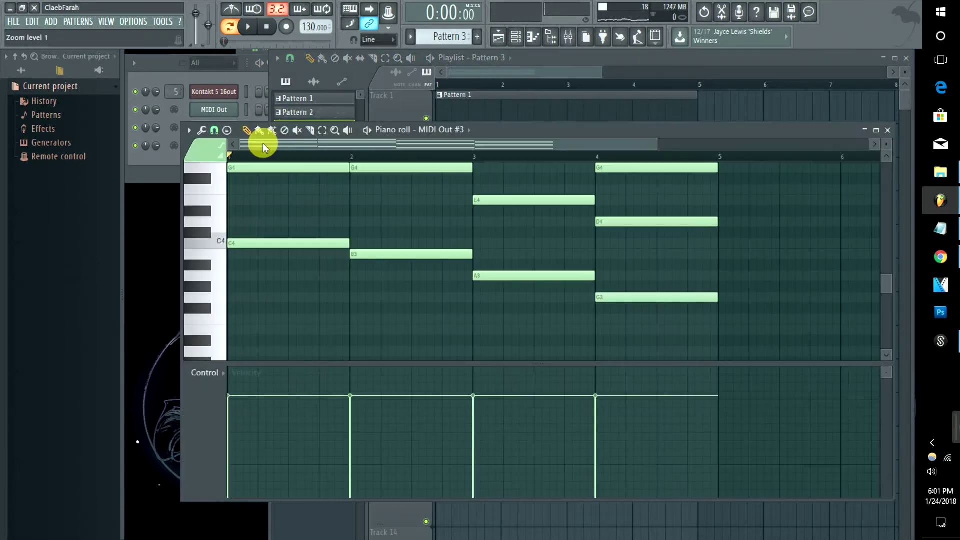
click(162, 163)
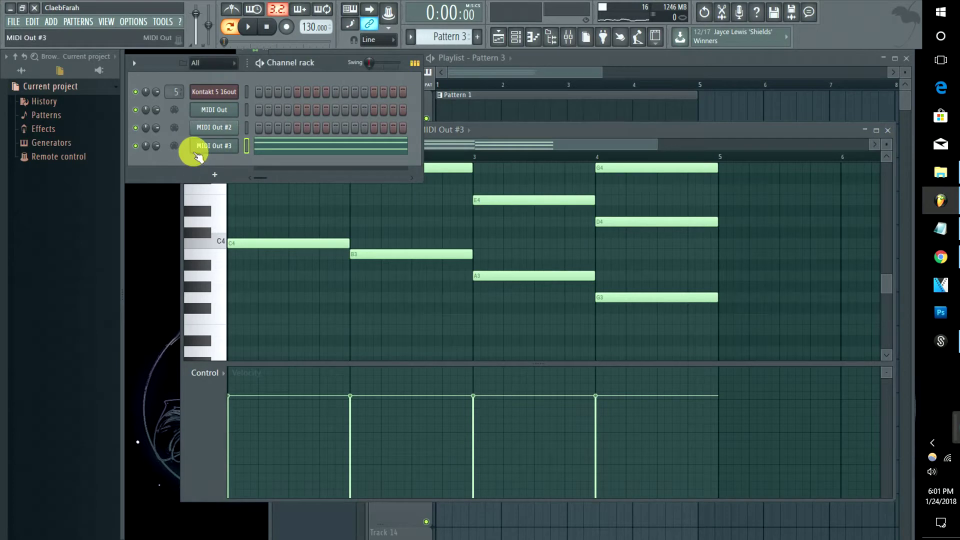
Step: Load Fruity Delay 3 into Insert 8's first slot and adjust its time and wet level
double_click(175, 93)
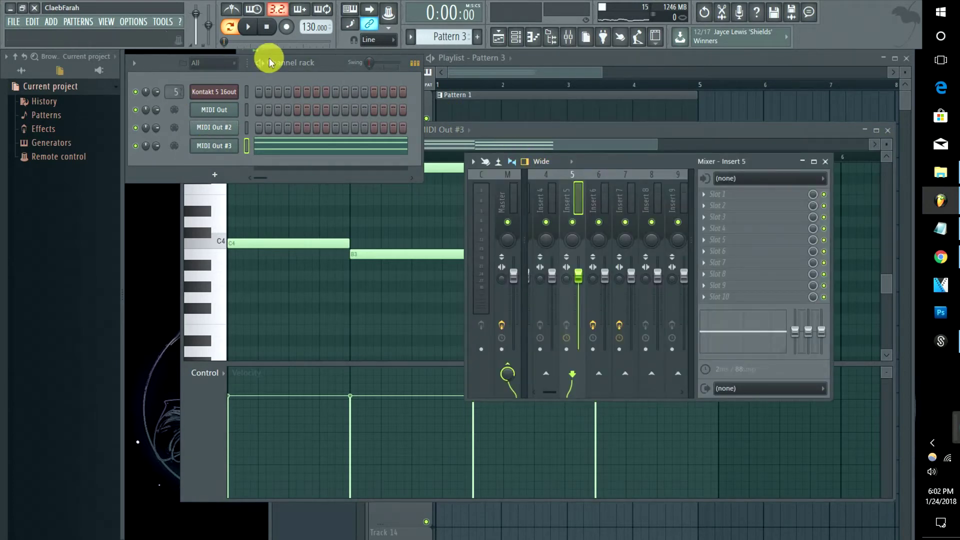
key(space)
click(651, 200)
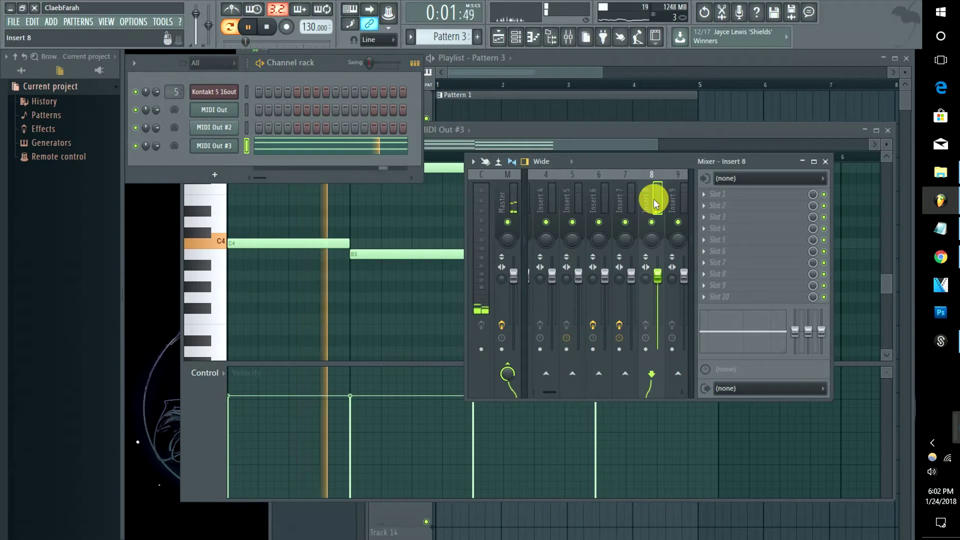
click(694, 196)
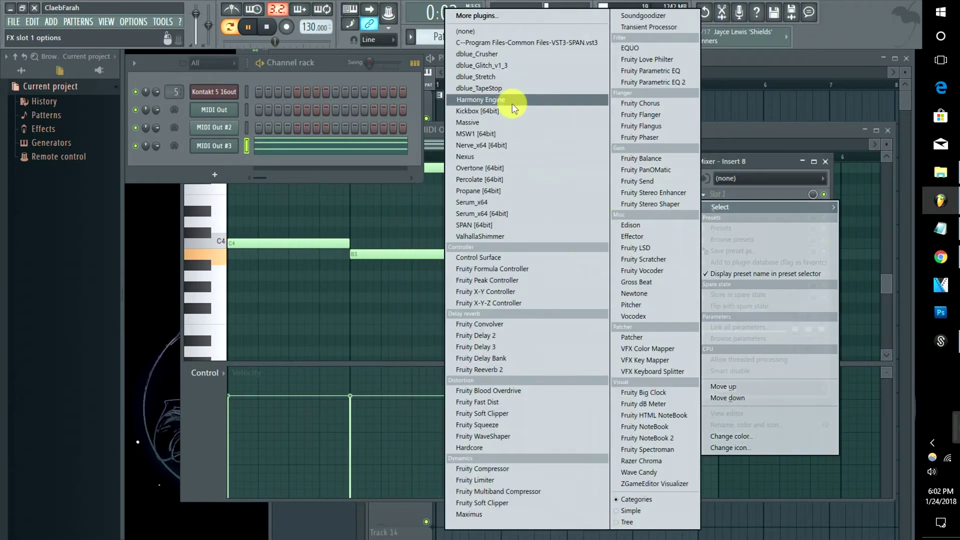
click(488, 346)
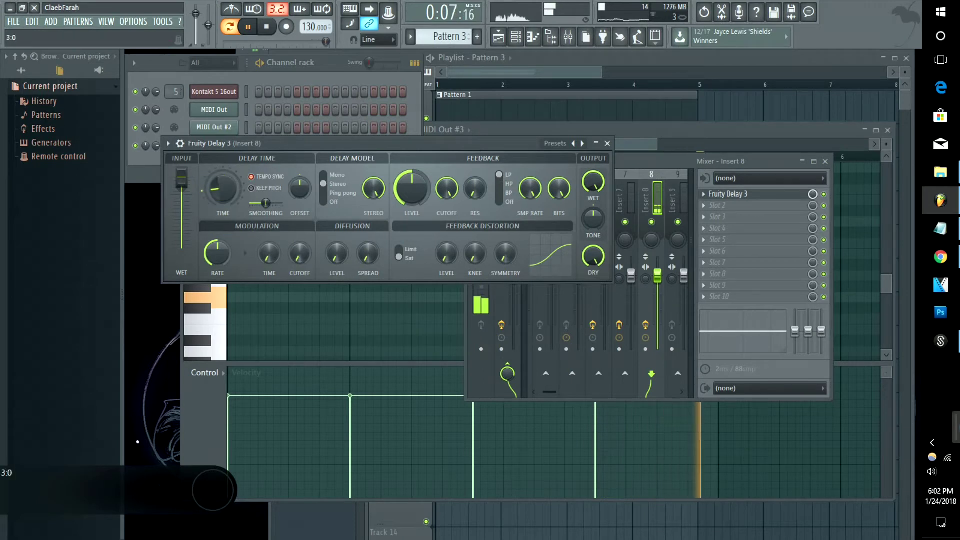
click(212, 189)
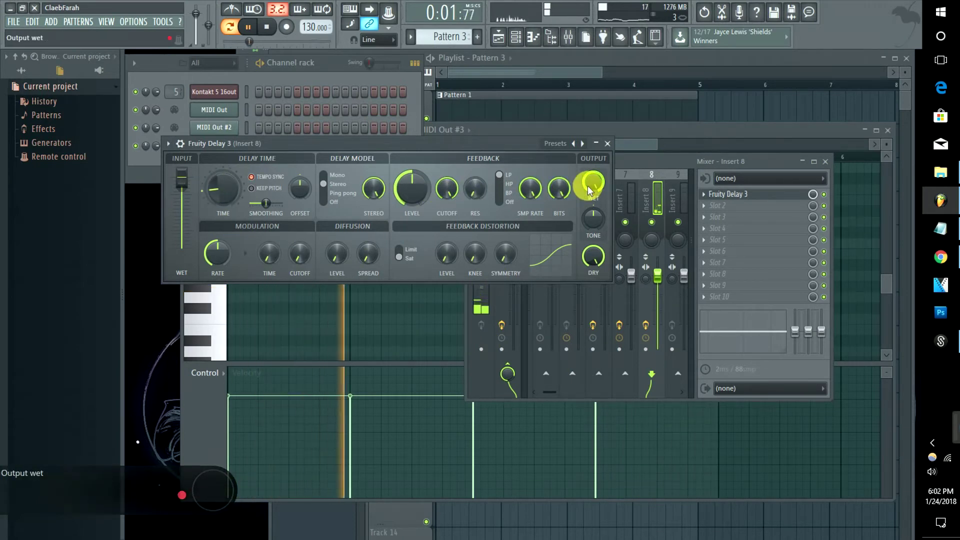
click(483, 59)
key(space)
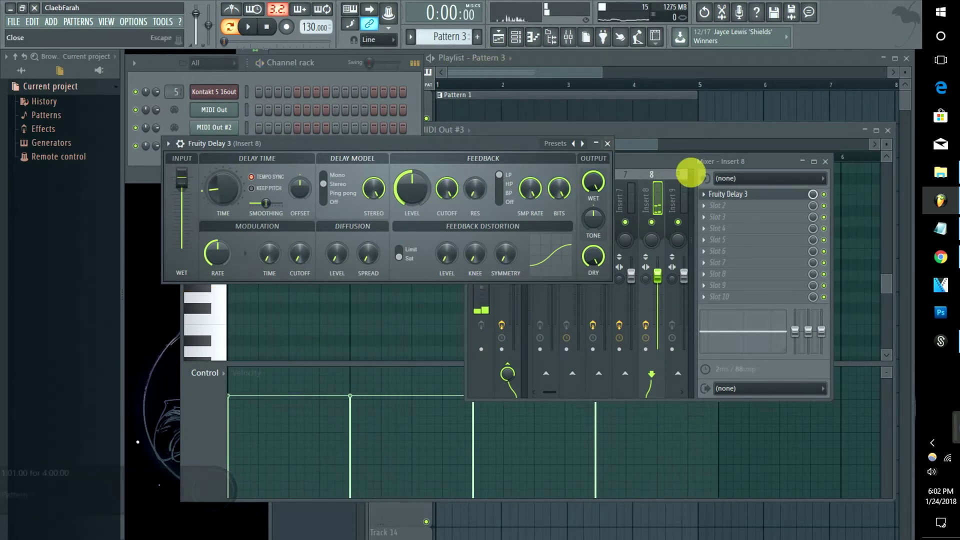
Step: Select Insert 6 and display the Kontakt 5 16out interface with Pop Kit, Harp and Grand Piano
click(621, 208)
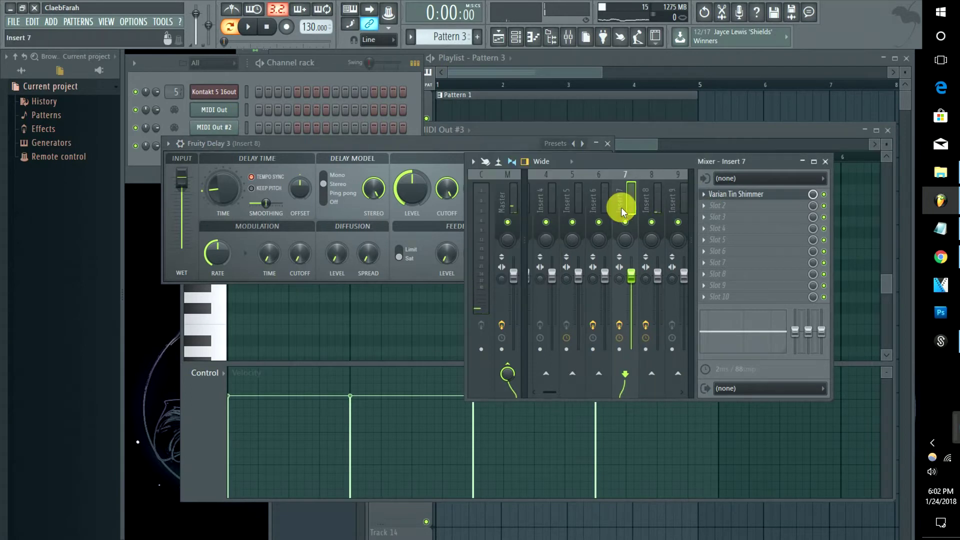
click(592, 203)
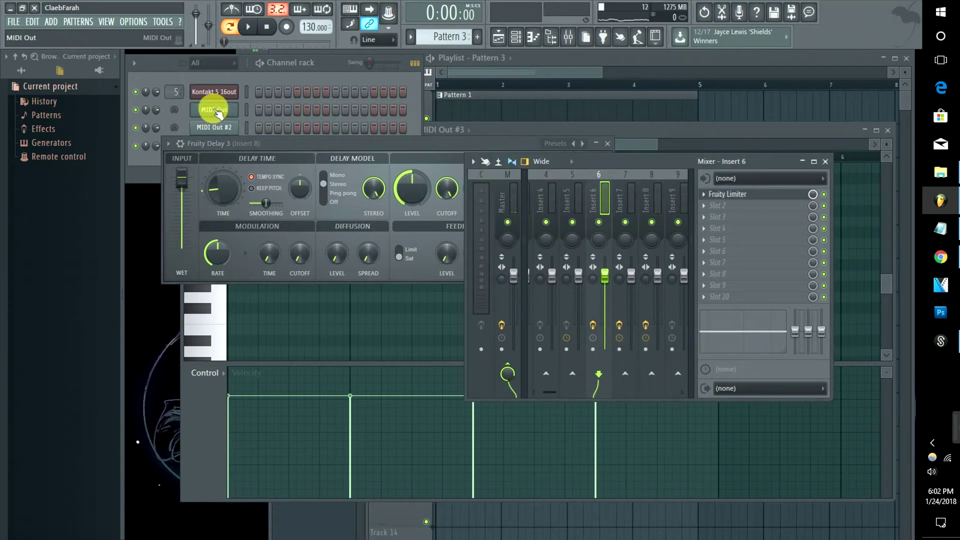
click(209, 94)
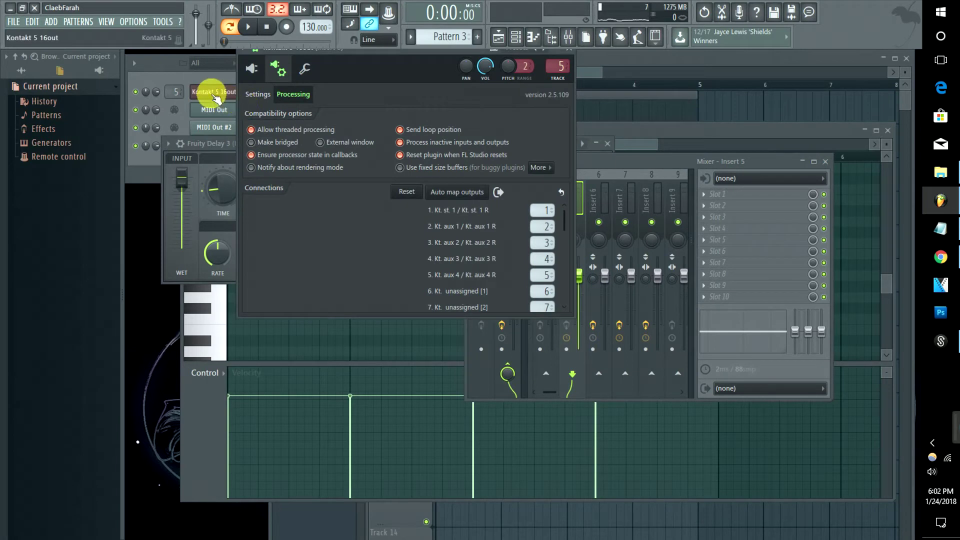
click(253, 70)
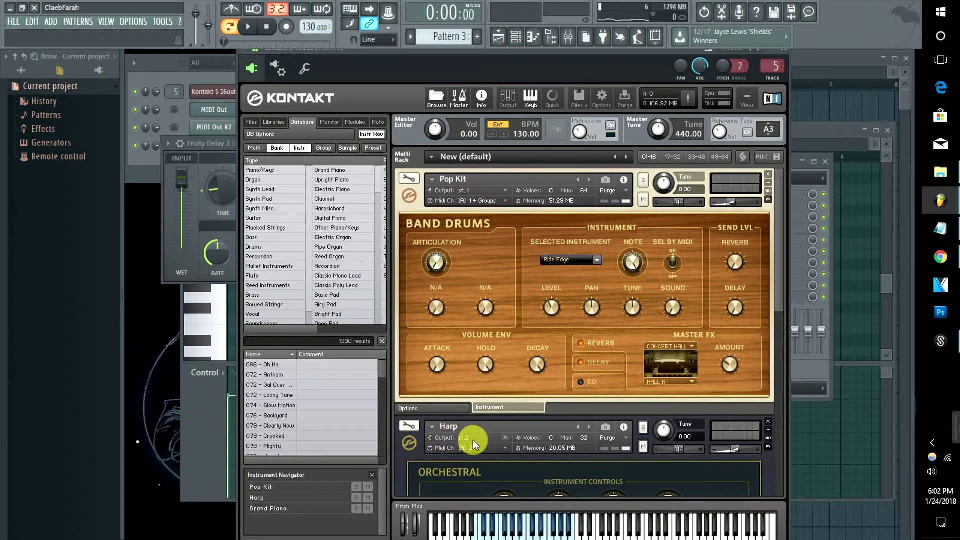
Step: Play the song and pull Insert 6's fader down to -3.0 dB
click(809, 64)
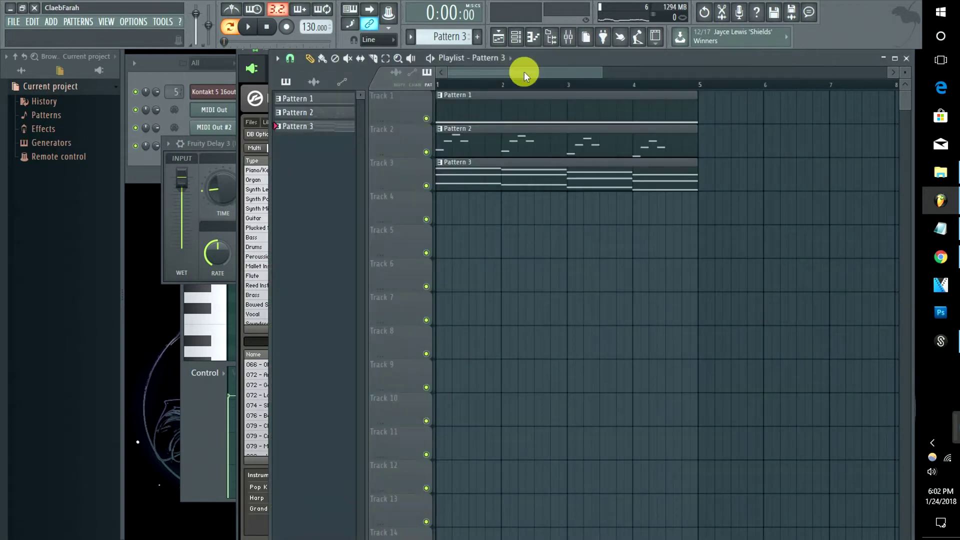
key(space)
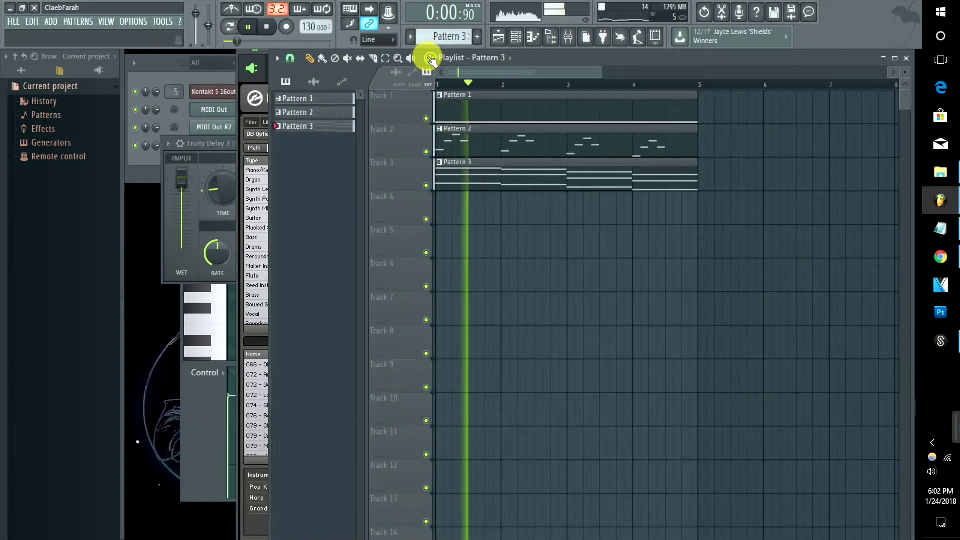
click(203, 79)
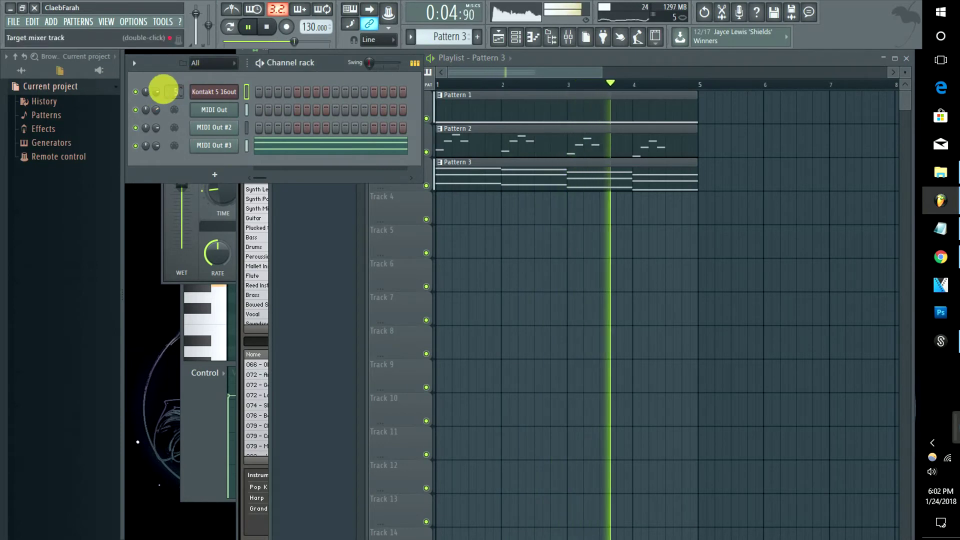
double_click(174, 92)
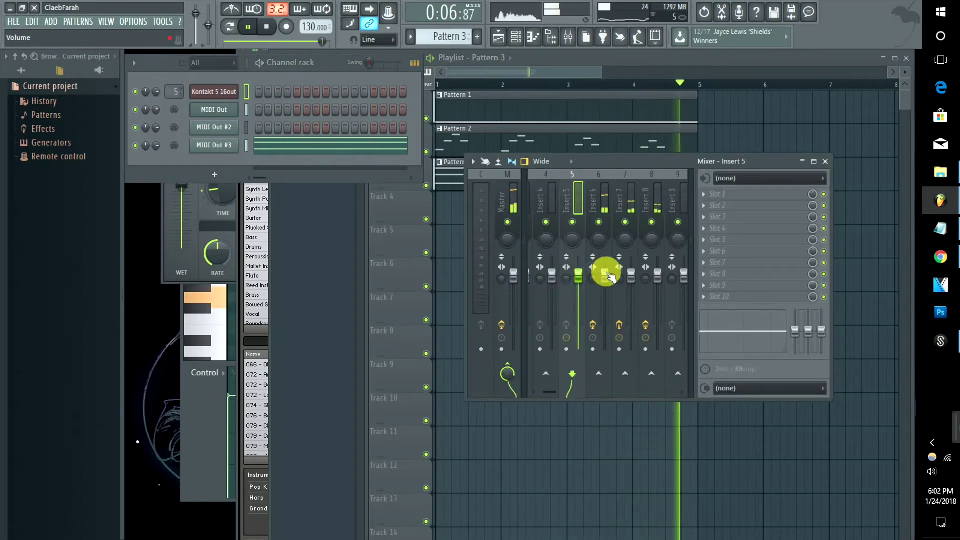
drag(605, 273, 604, 285)
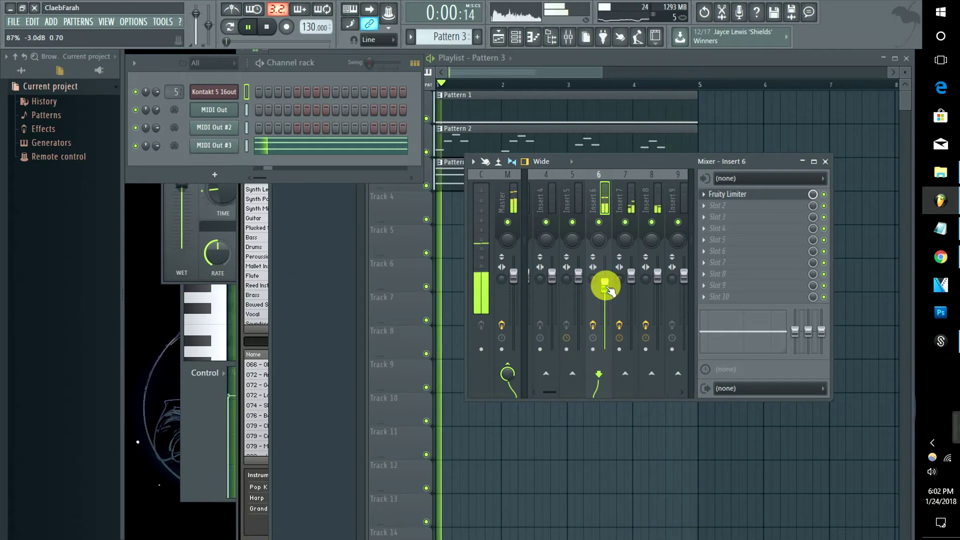
click(470, 72)
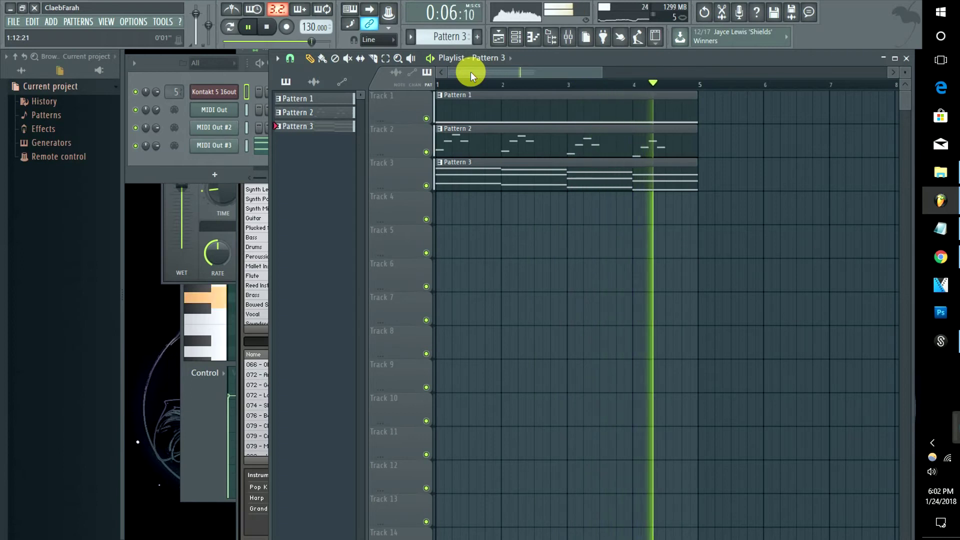
Step: Stop playback, select bars 1 to about 2.75, then set the position near bar 1.75
key(space)
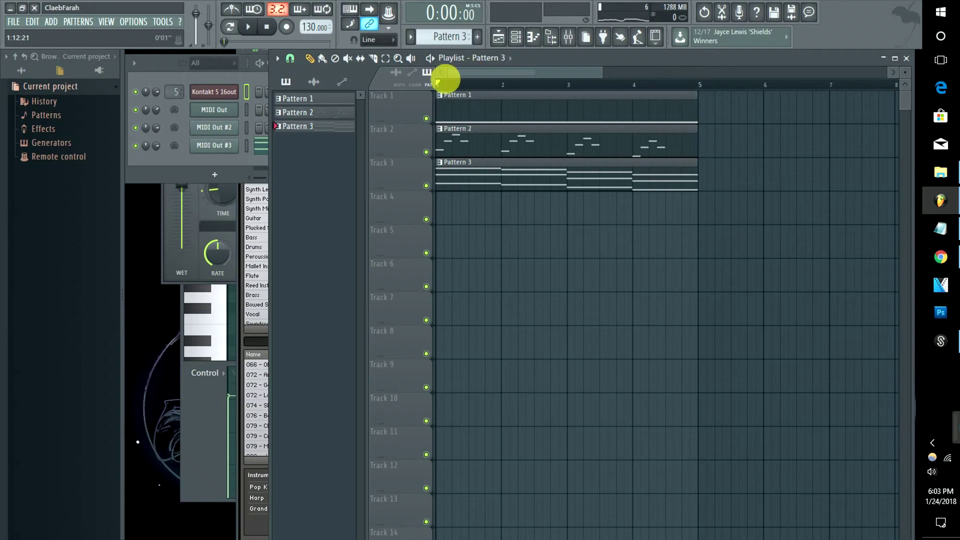
drag(438, 86, 694, 102)
click(485, 83)
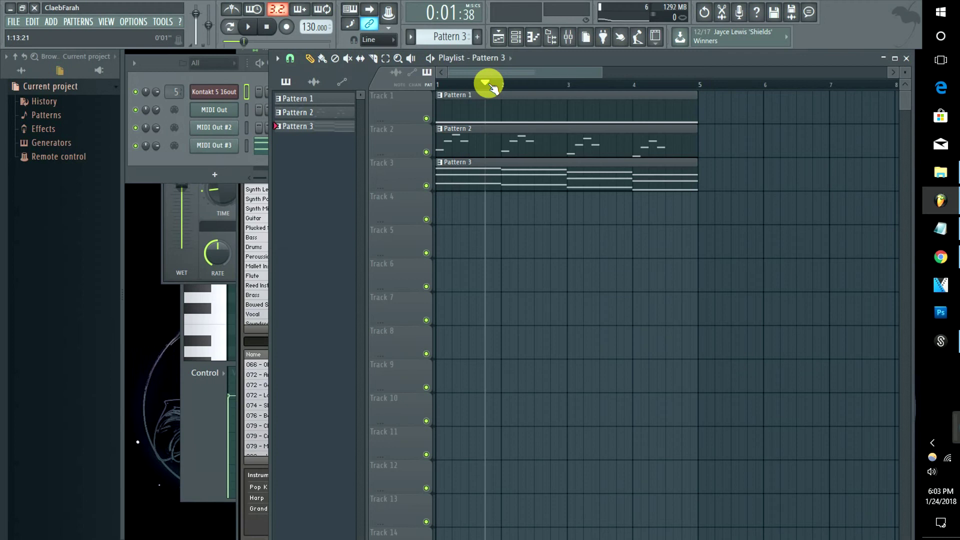
Step: Return the Playlist song position to the start of bar 1, with the counter at 0:00:00
mouse_move(953, 440)
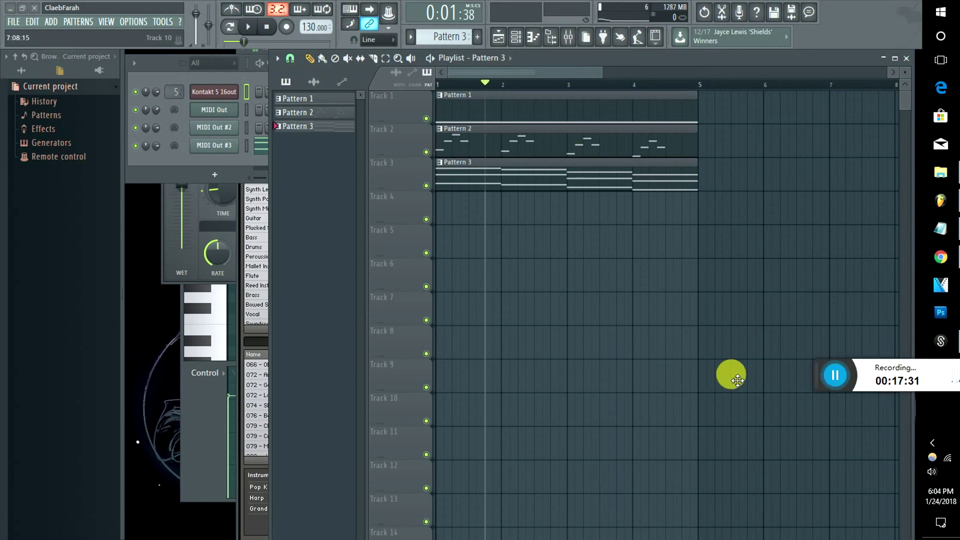
drag(737, 380, 470, 378)
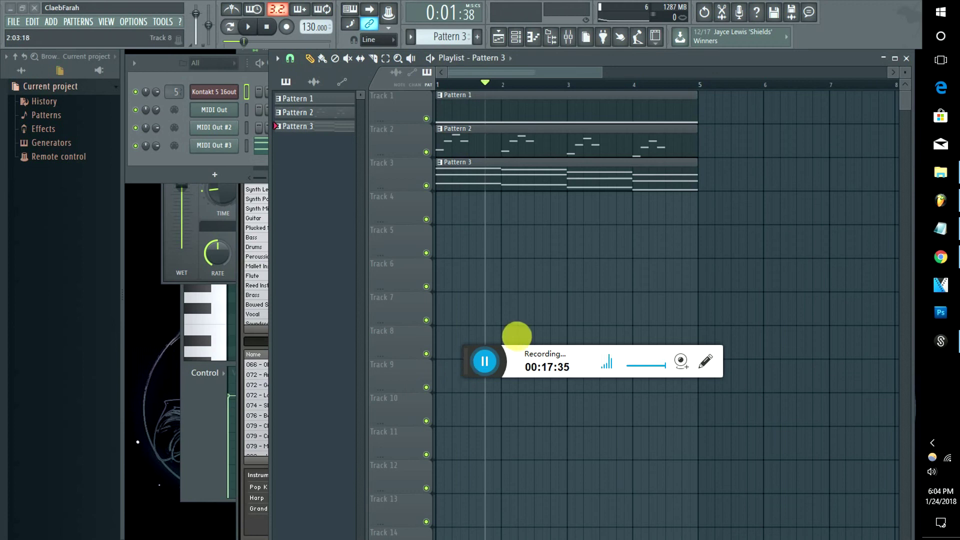
click(439, 85)
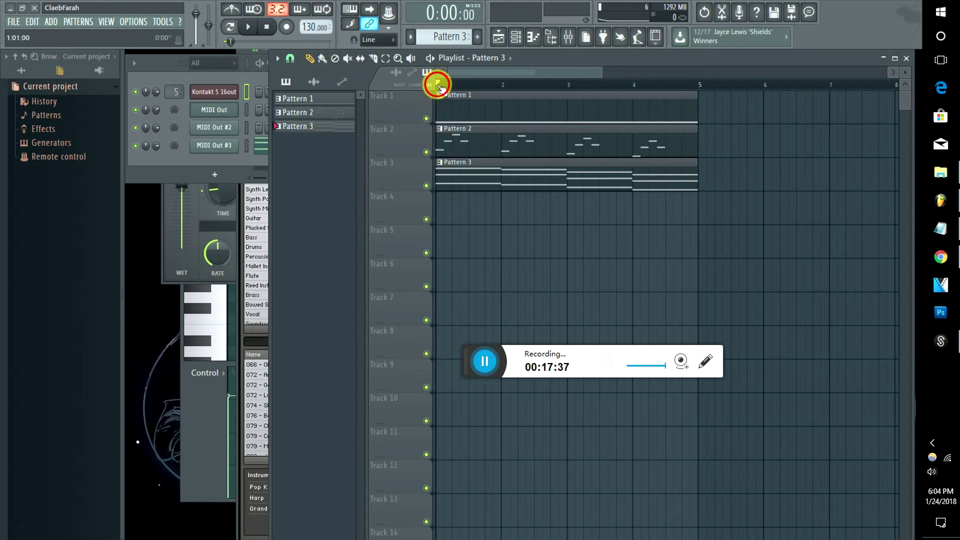